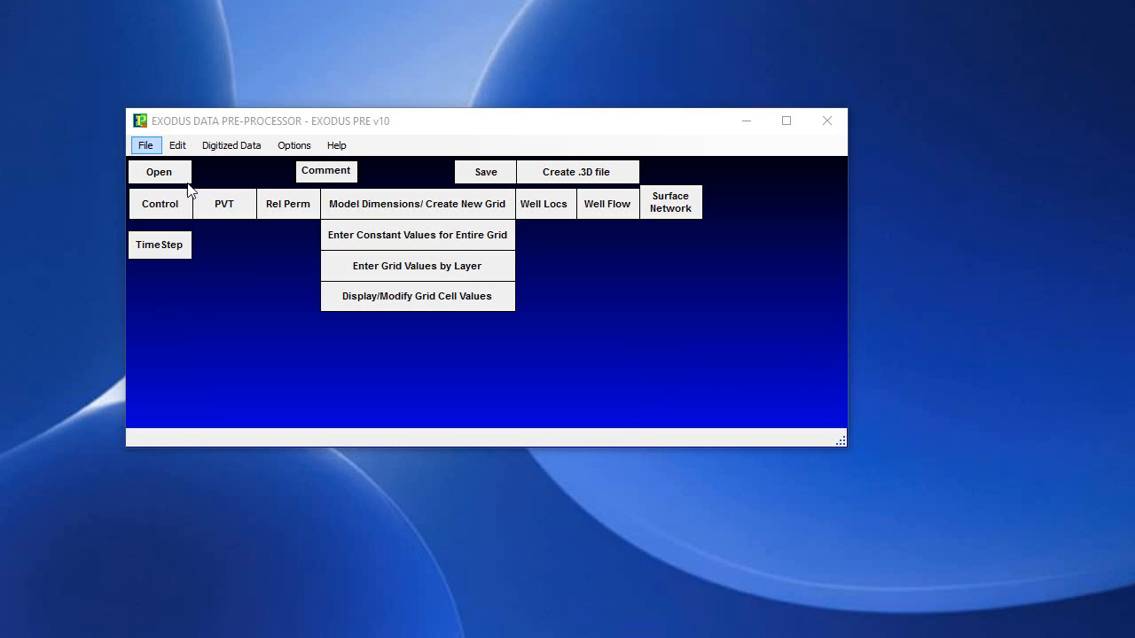
# Open the recent data file woLGR-addwellsvy.dat and display its layer 1 TOP DEPTH (TDE) grid in a maximized view.
pyautogui.click(146, 145)
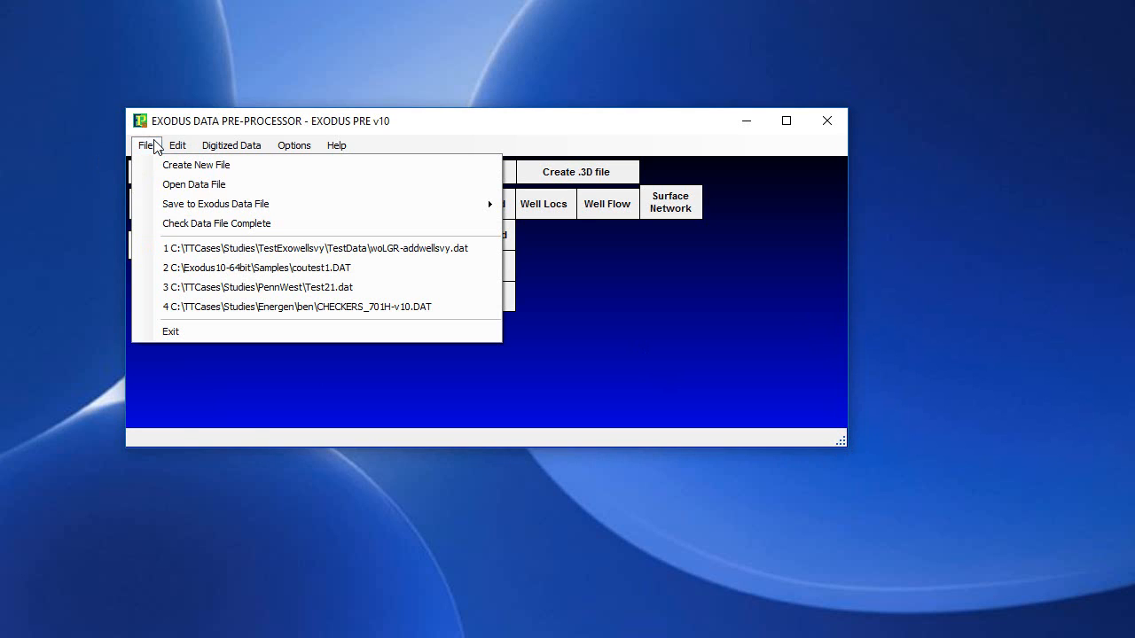
pyautogui.click(233, 256)
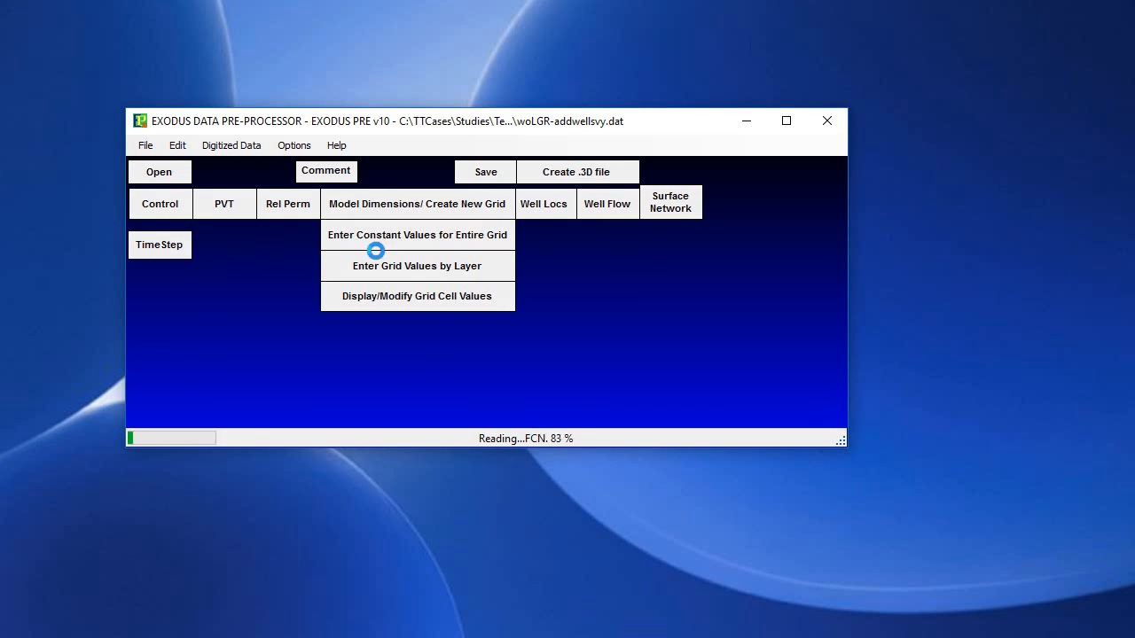
pyautogui.click(450, 304)
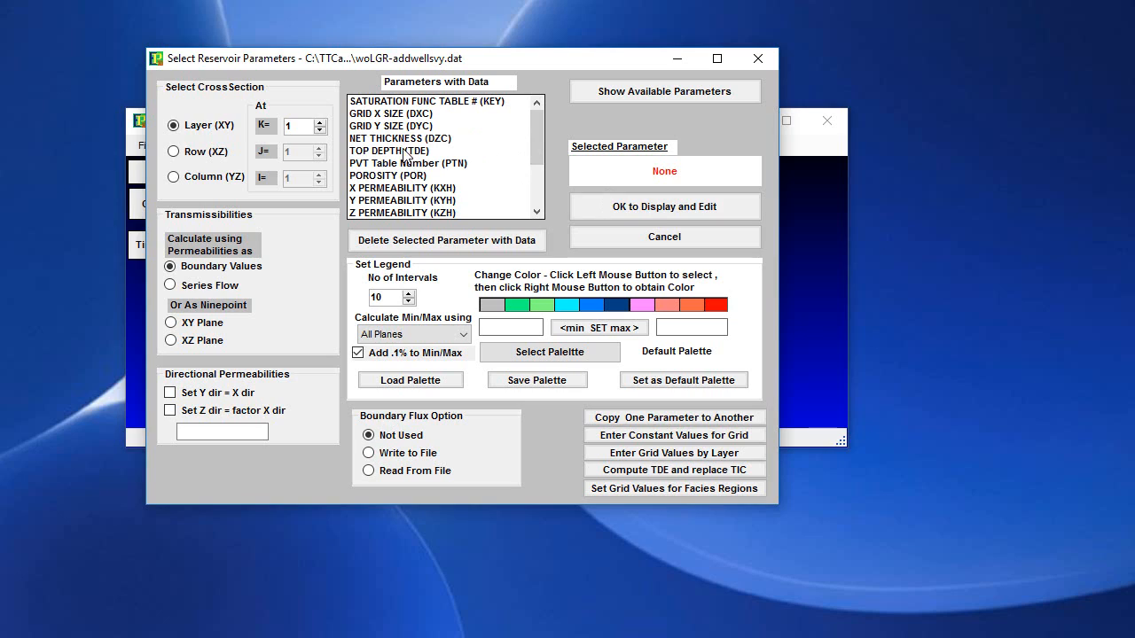
pyautogui.doubleClick(405, 152)
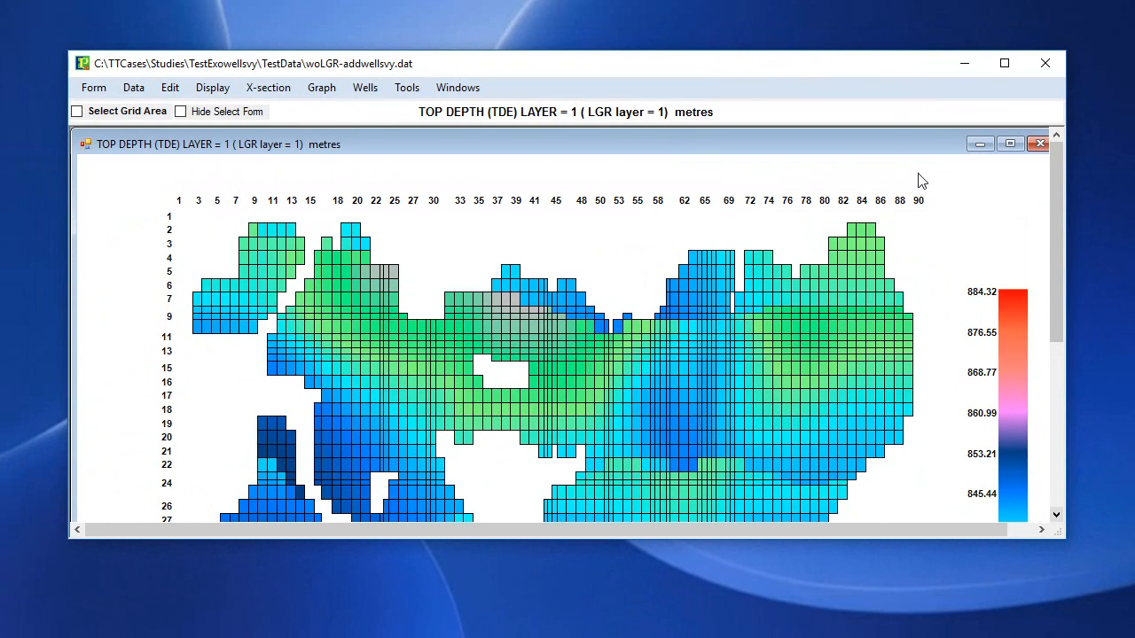
pyautogui.doubleClick(907, 149)
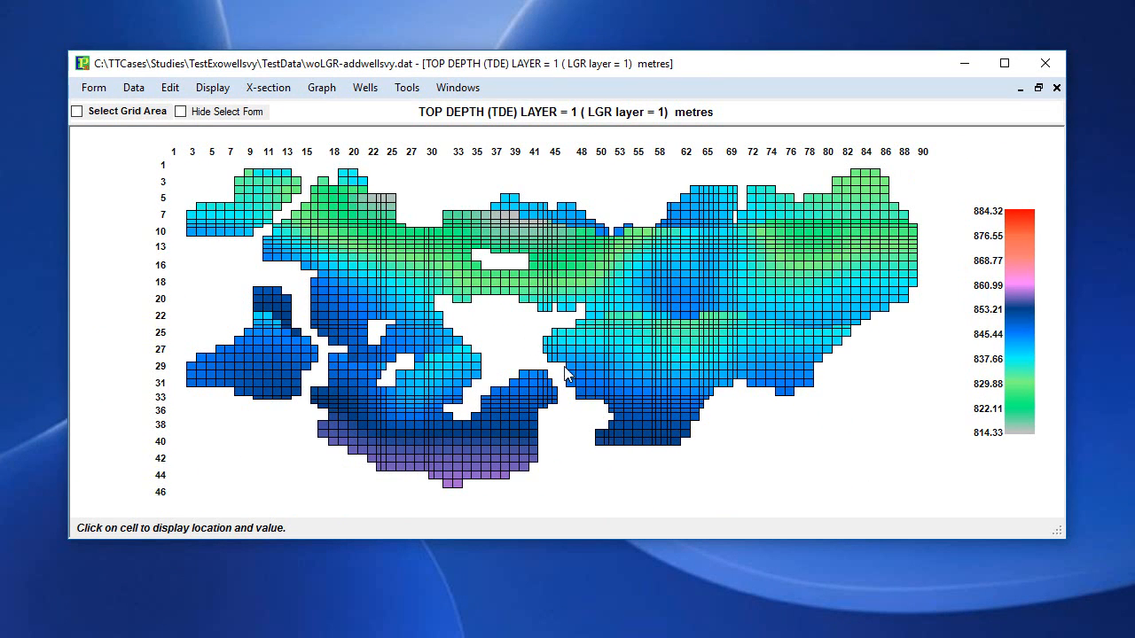
# Inspect the top depth value of a cell near the middle of the grid and dismiss the area selection form.
pyautogui.click(517, 273)
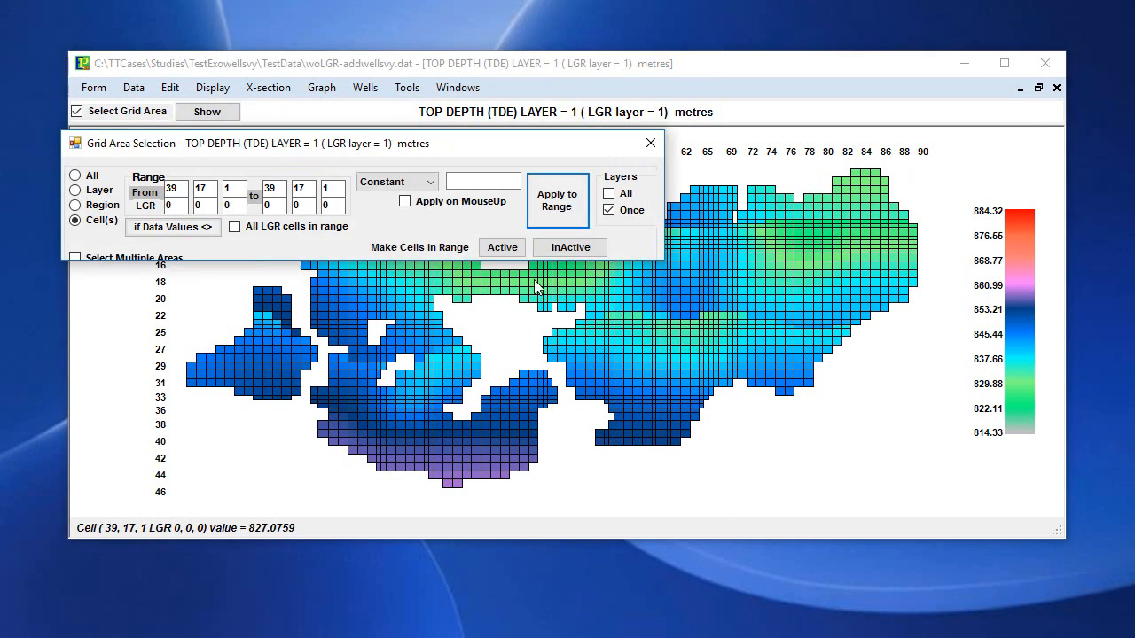
pyautogui.click(652, 143)
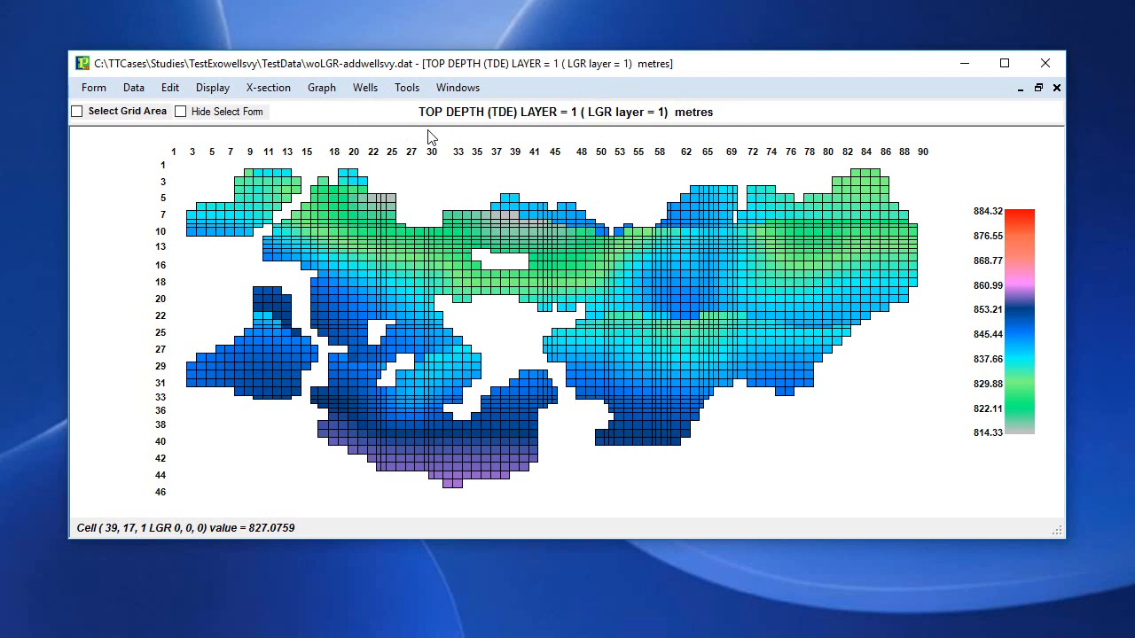
# Show the well location form and open its tool for getting locations from well survey files, keeping both windows in view.
pyautogui.click(368, 92)
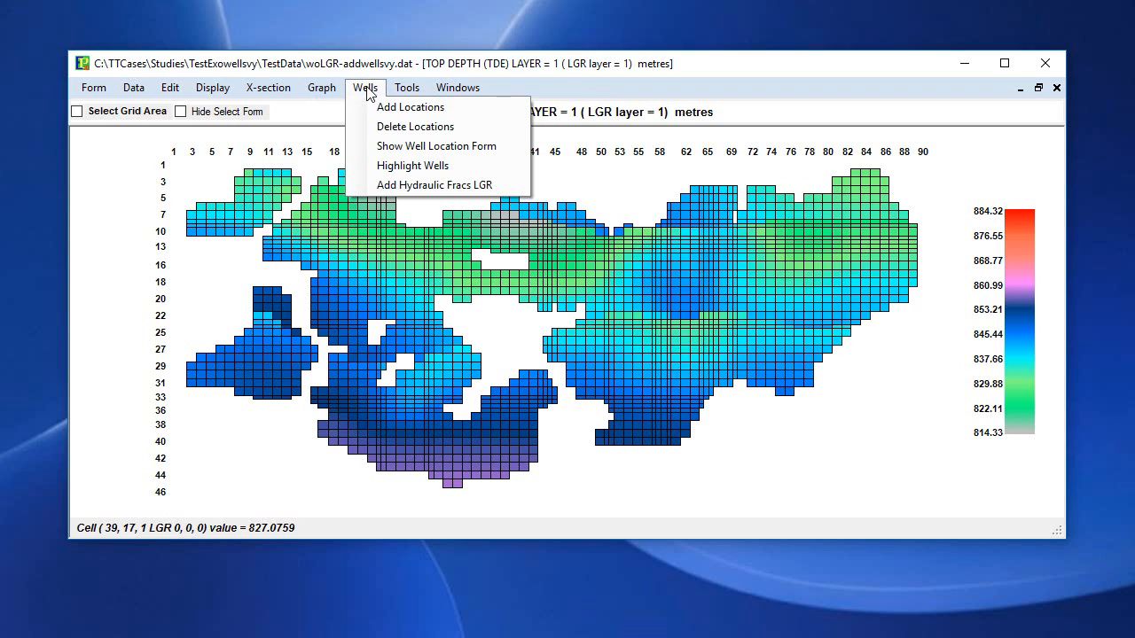
pyautogui.click(425, 146)
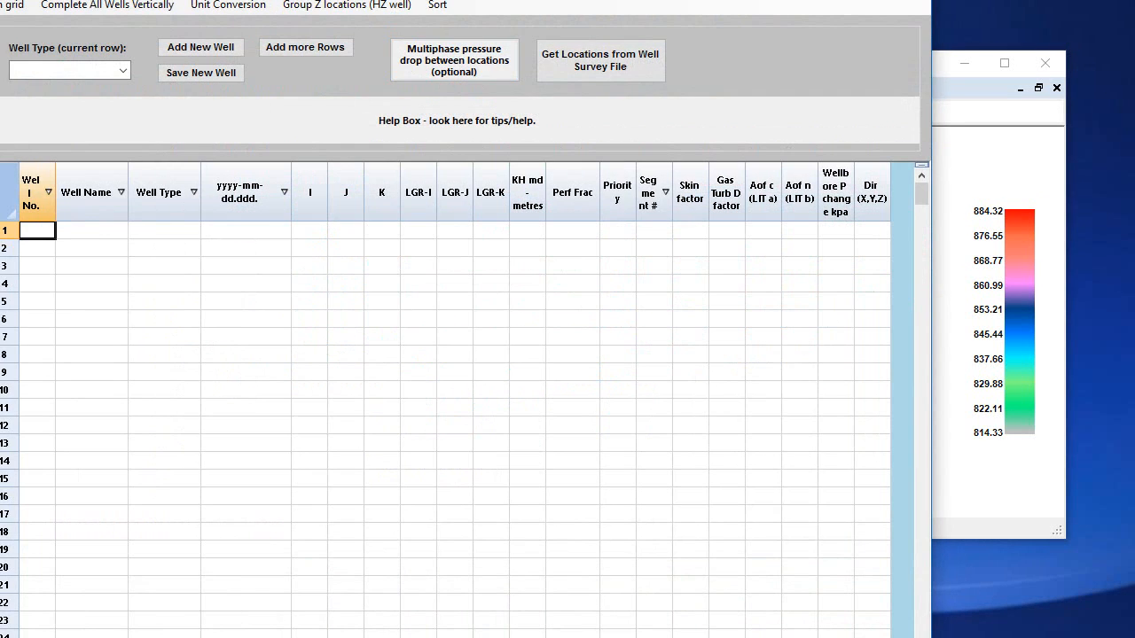
pyautogui.moveTo(459, 3); pyautogui.dragTo(696, 100)
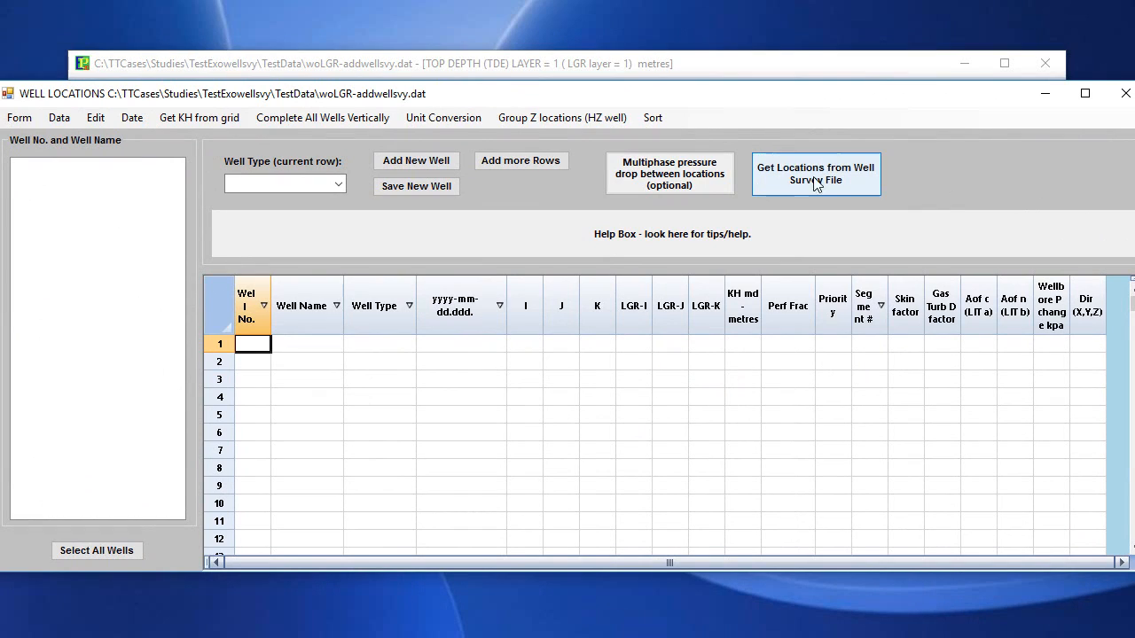
pyautogui.moveTo(1, 191); pyautogui.dragTo(35, 191)
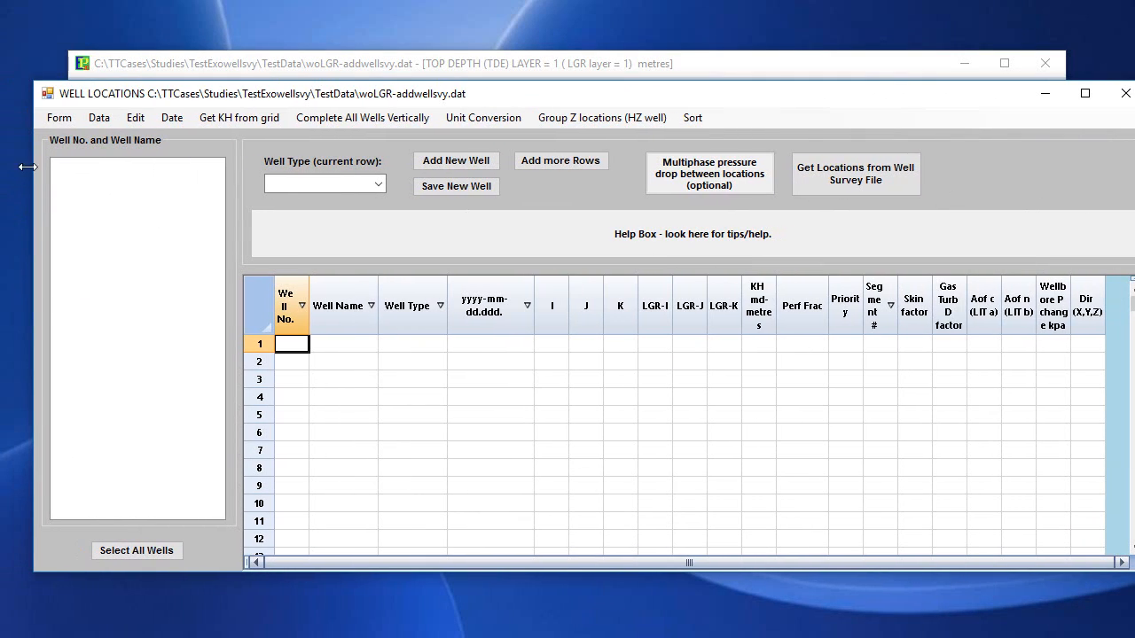
pyautogui.click(901, 183)
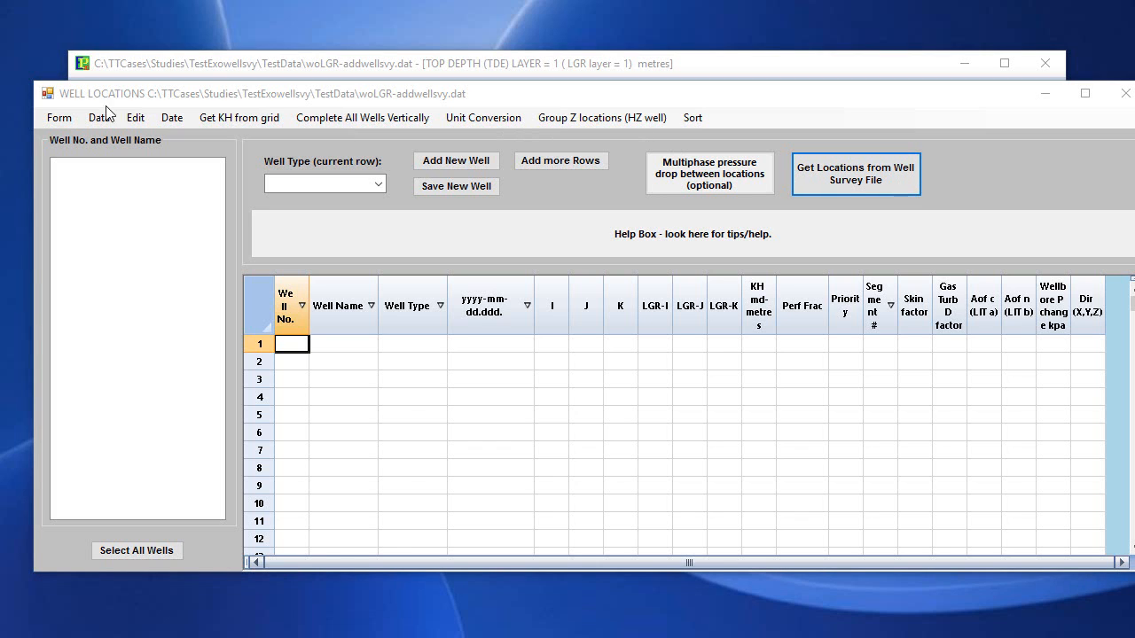
pyautogui.moveTo(1, 9); pyautogui.dragTo(295, 128)
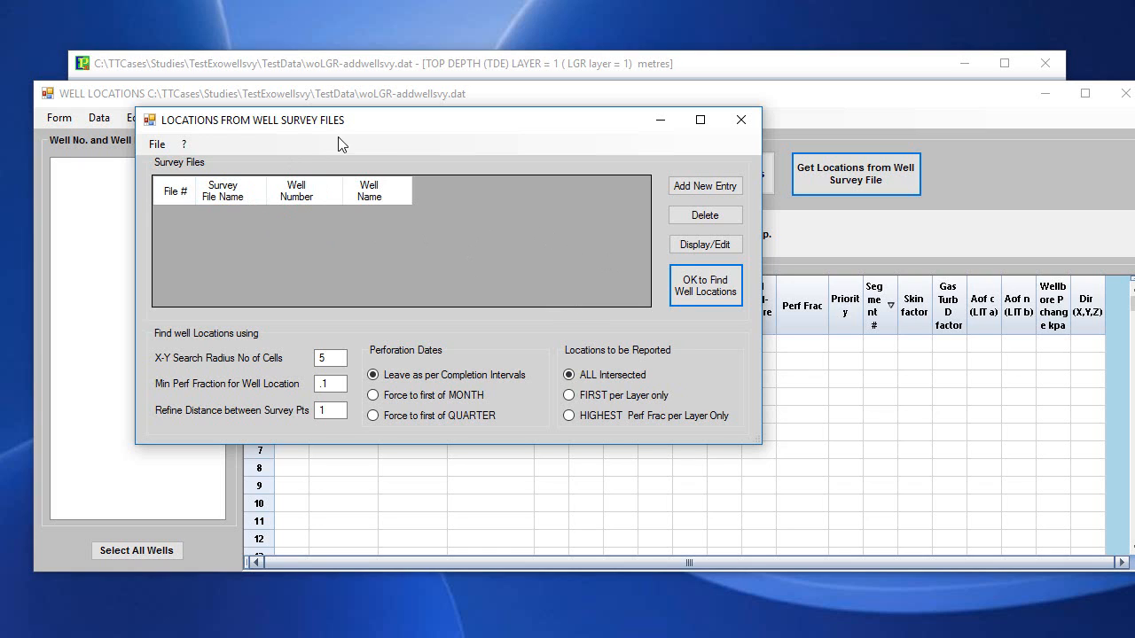
pyautogui.moveTo(364, 122); pyautogui.dragTo(429, 98)
# Open a blank new survey file (.svy) and examine its well name, surface coordinate and survey table entries.
pyautogui.click(222, 121)
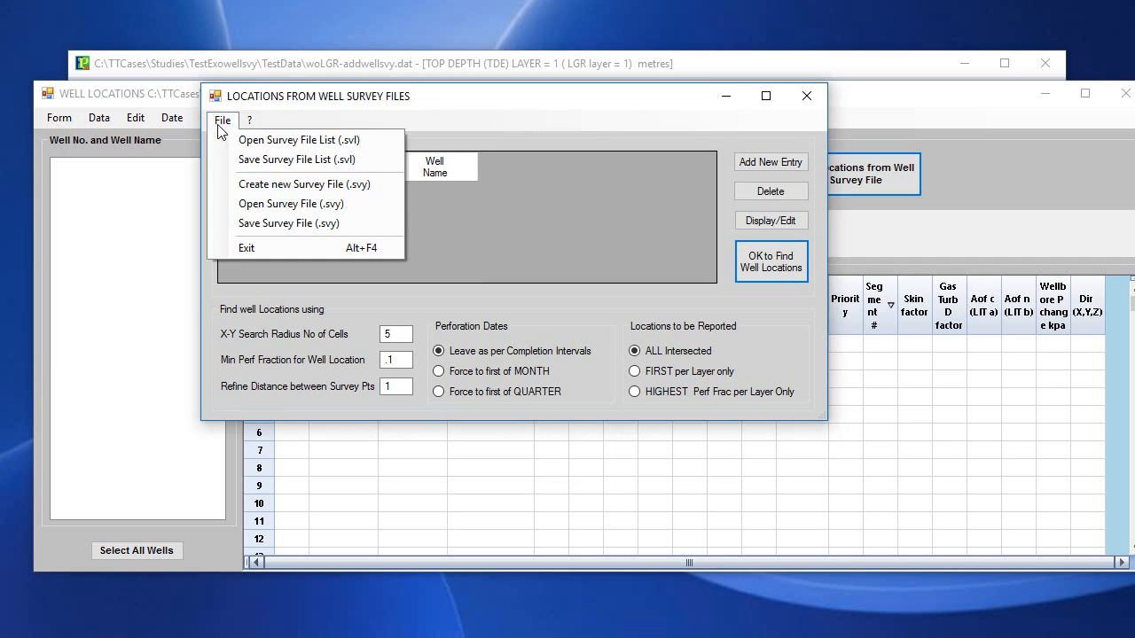
pyautogui.click(335, 192)
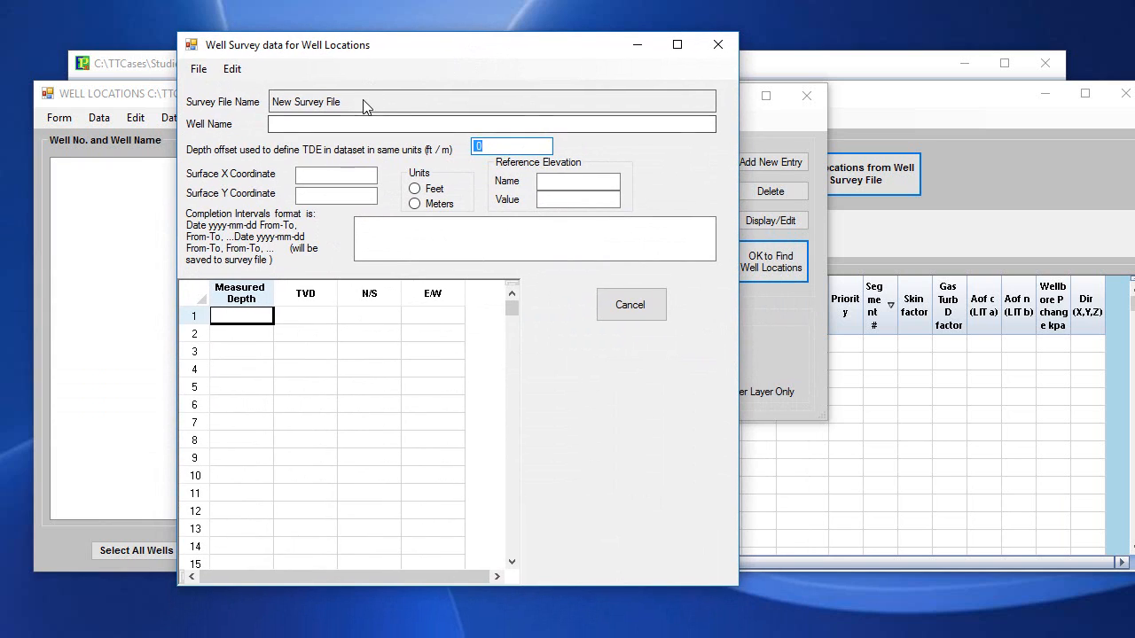
pyautogui.click(325, 129)
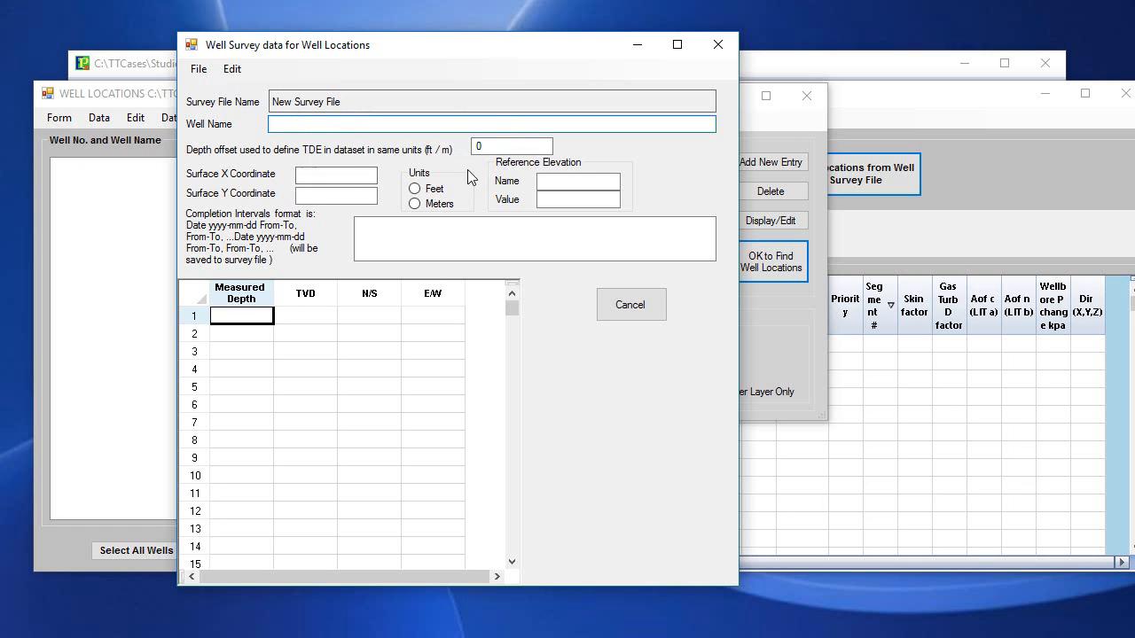
pyautogui.click(346, 177)
pyautogui.click(355, 194)
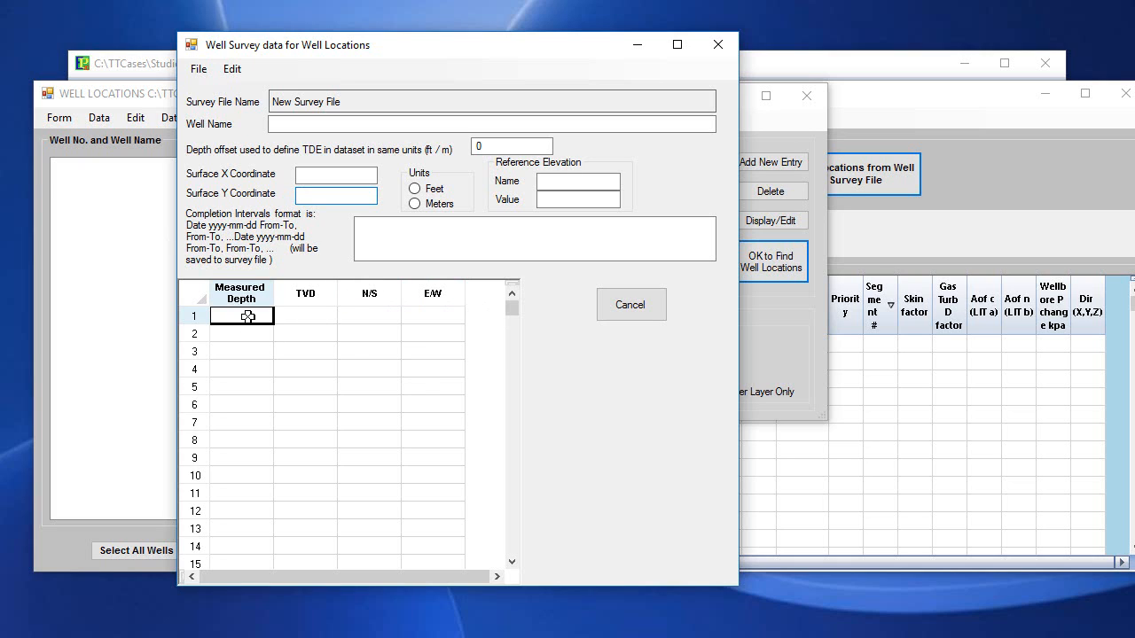
pyautogui.moveTo(250, 316); pyautogui.dragTo(278, 392)
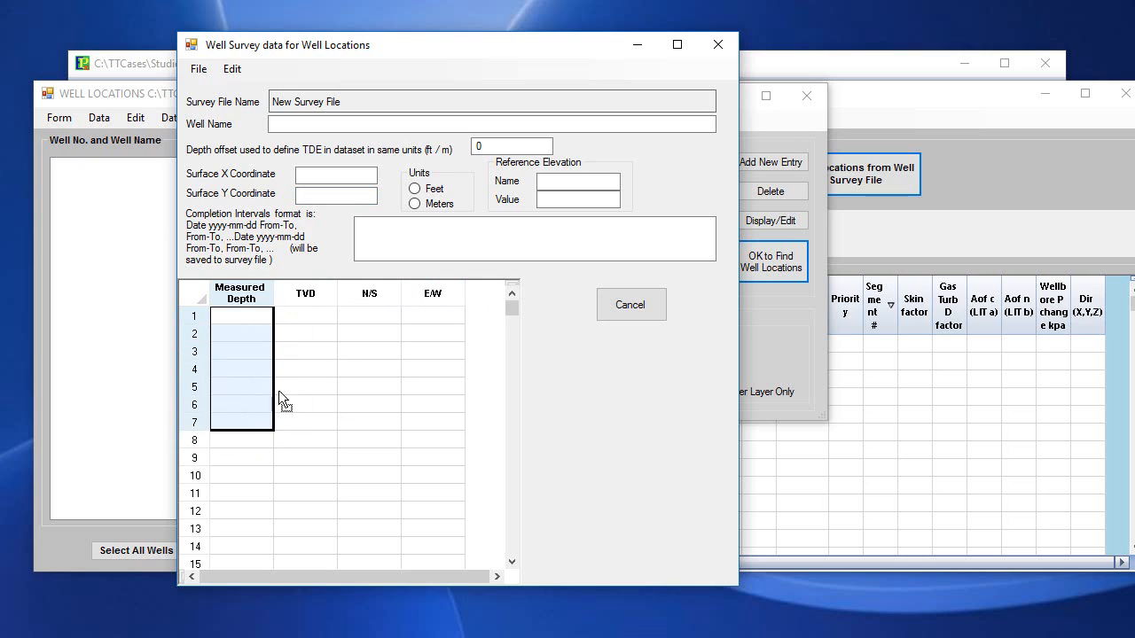
pyautogui.click(301, 312)
pyautogui.click(371, 312)
pyautogui.click(443, 312)
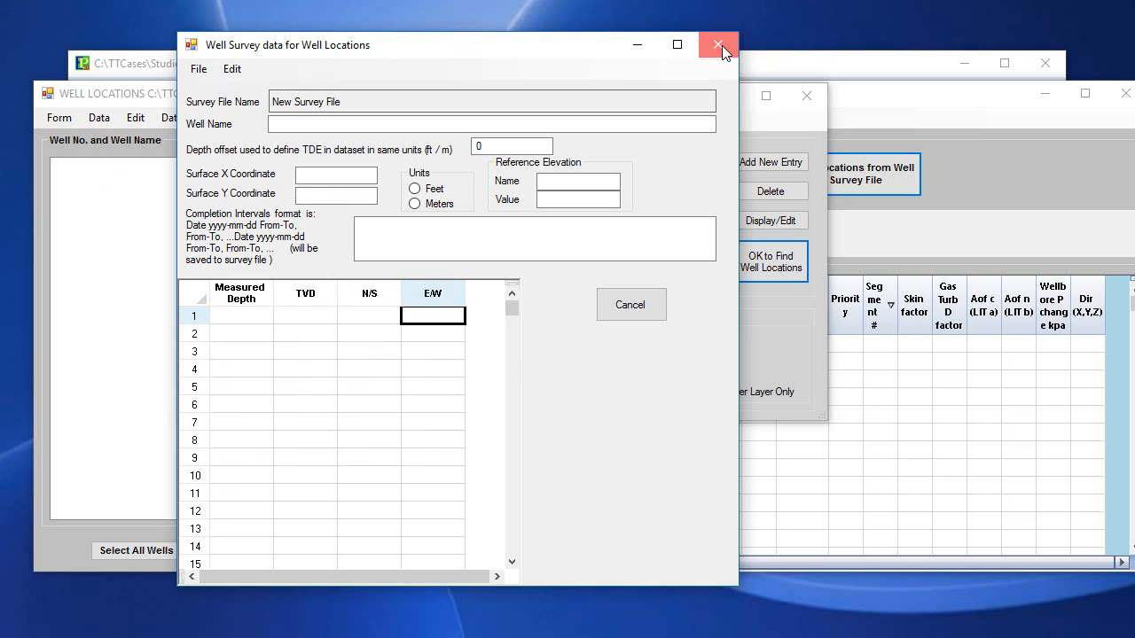
# Review the open and save options of the blank survey form and exit it without saving.
pyautogui.click(196, 71)
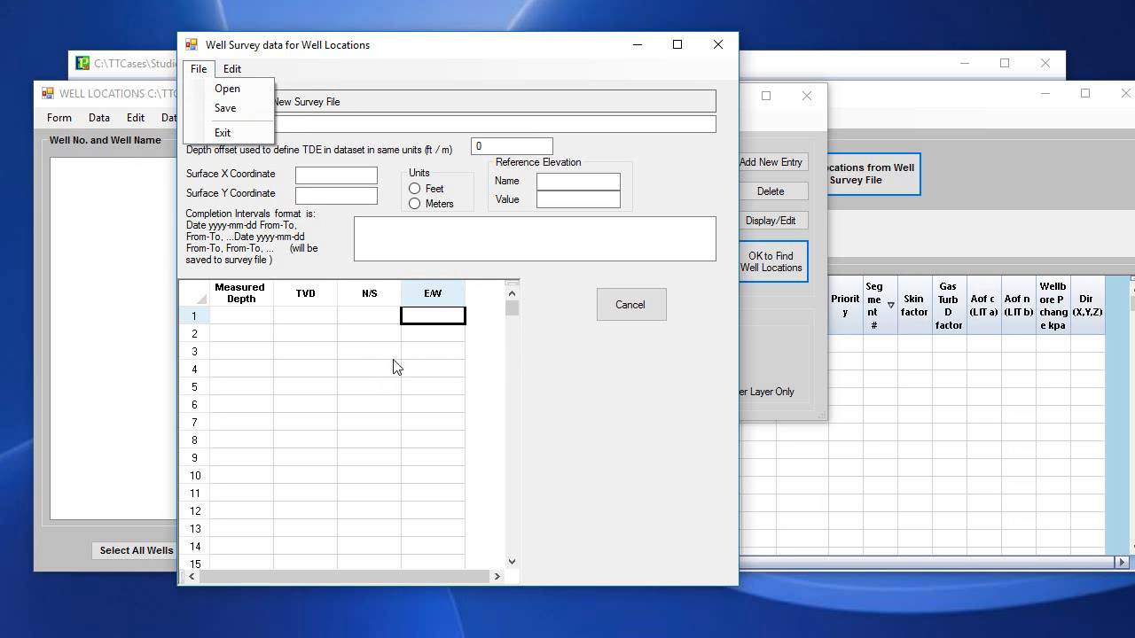
pyautogui.click(196, 71)
pyautogui.click(196, 71)
pyautogui.moveTo(232, 71)
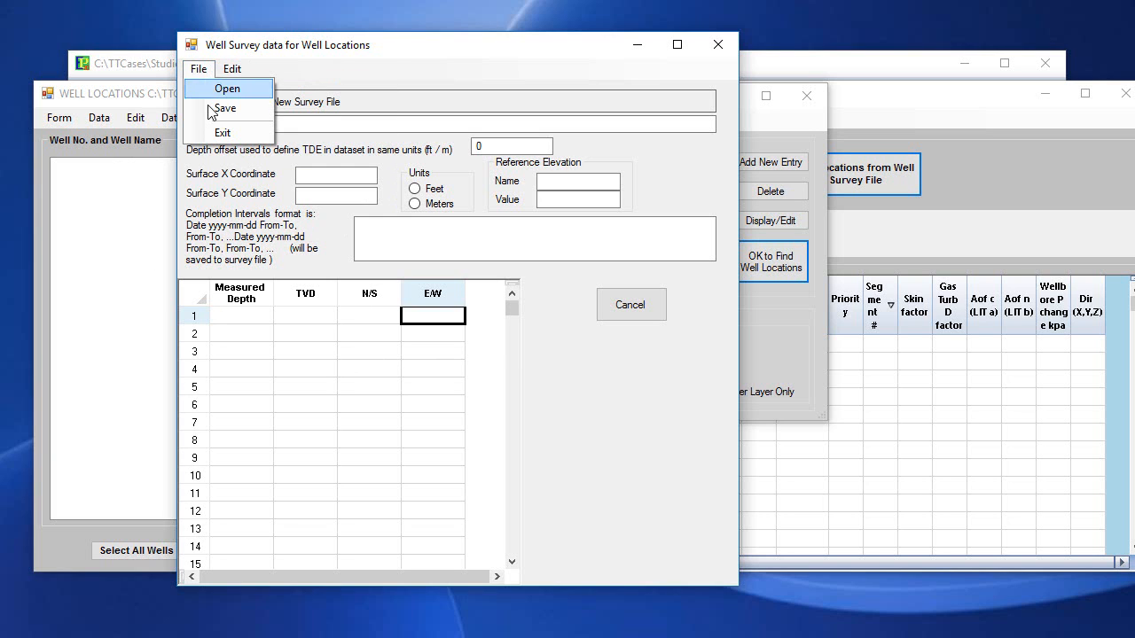
pyautogui.click(223, 133)
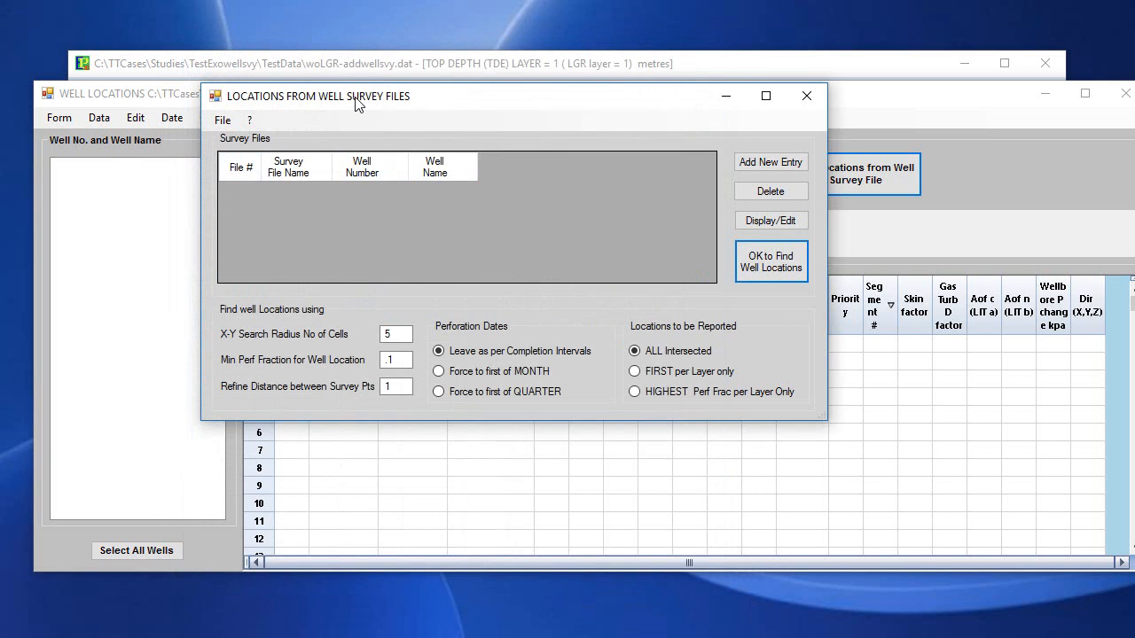
# Add the well survey files 06-29-textv91.svy and 07-21-testv91.svy from the TestData folder to the survey file list.
pyautogui.moveTo(357, 100); pyautogui.dragTo(358, 131)
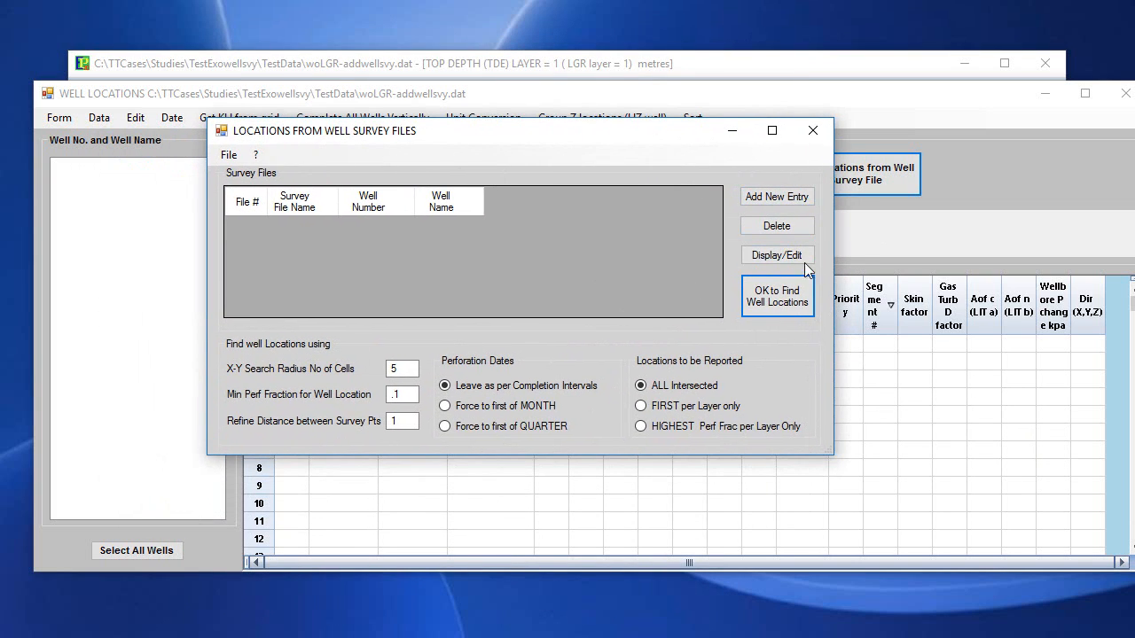
pyautogui.moveTo(328, 139)
pyautogui.mouseDown()
pyautogui.moveTo(289, 192)
pyautogui.moveTo(313, 154)
pyautogui.moveTo(347, 152)
pyautogui.moveTo(332, 206)
pyautogui.moveTo(321, 147)
pyautogui.moveTo(343, 148)
pyautogui.mouseUp()
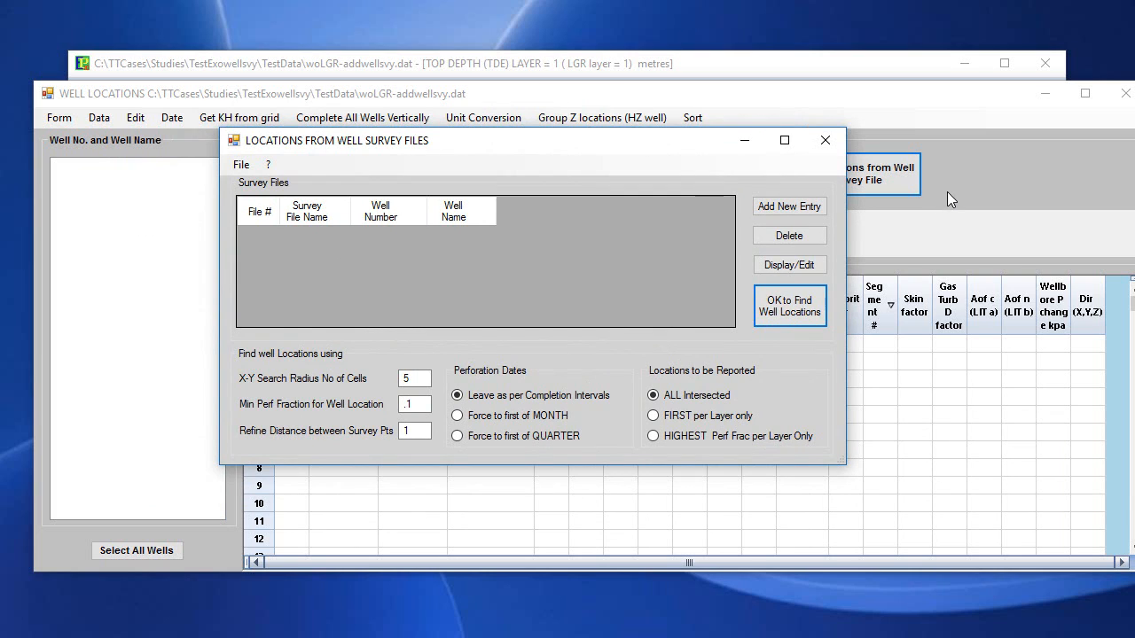
pyautogui.click(811, 209)
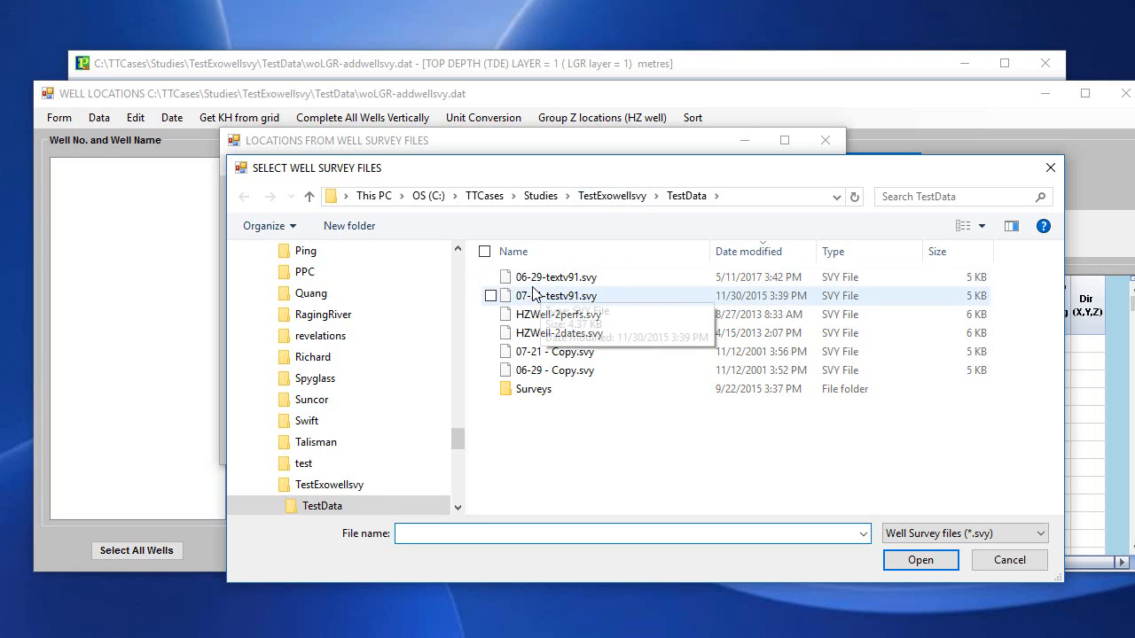
pyautogui.click(574, 280)
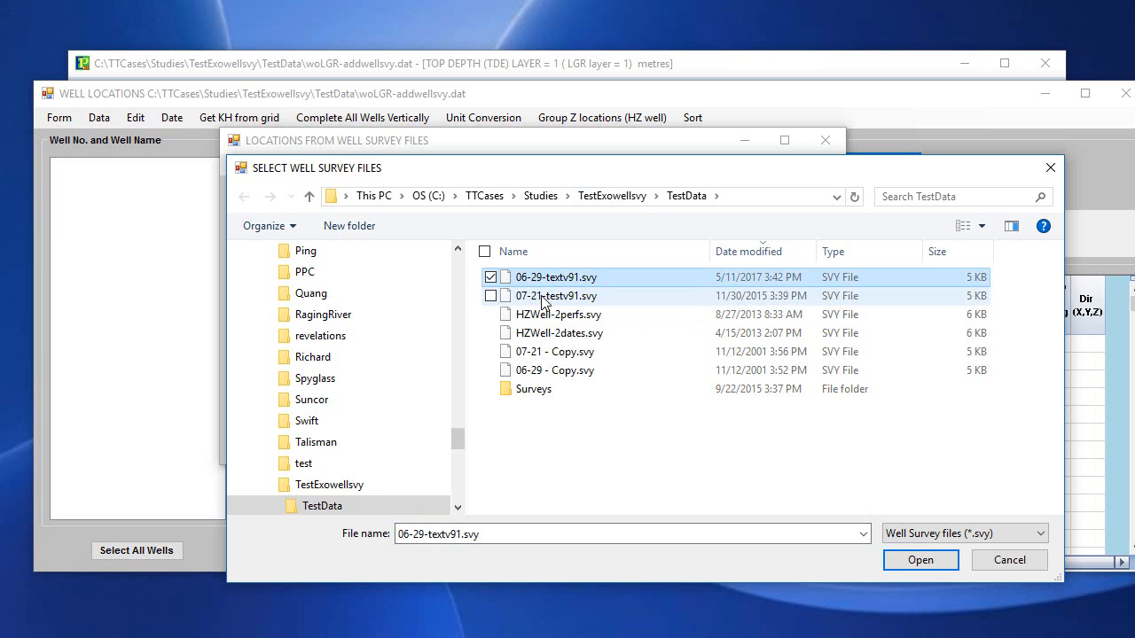
pyautogui.click(543, 299)
pyautogui.click(525, 277)
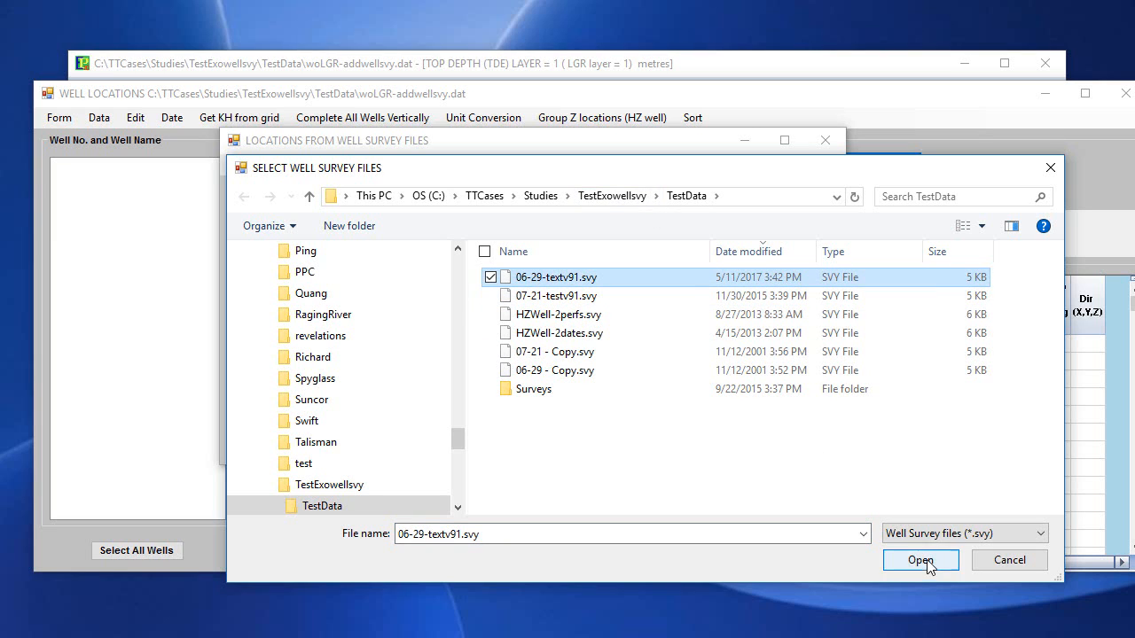
pyautogui.click(920, 561)
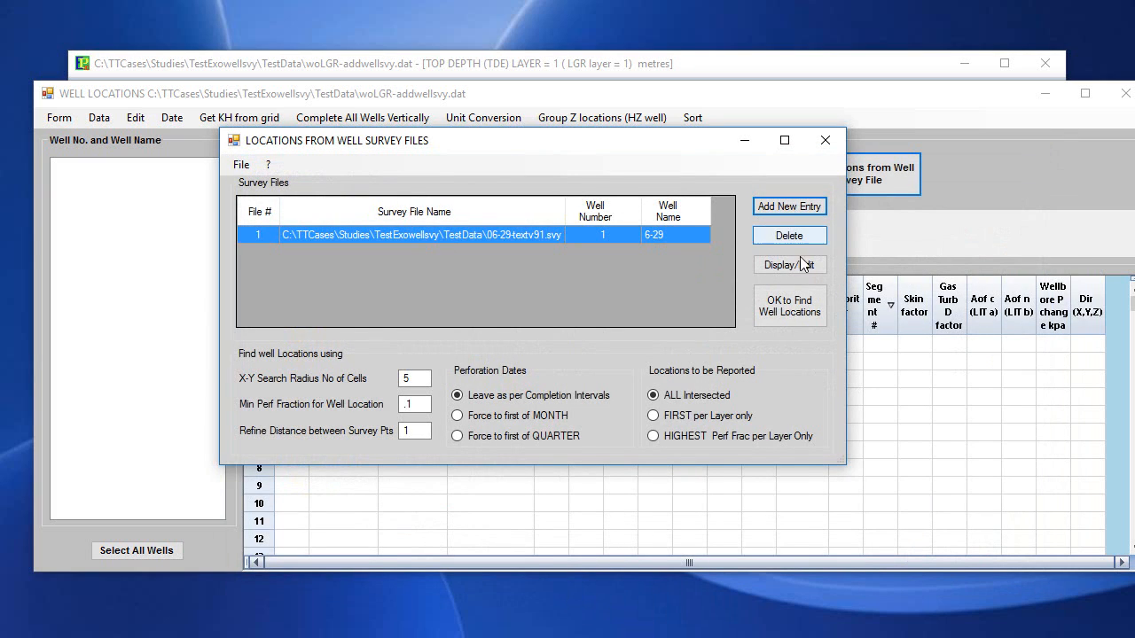
pyautogui.click(781, 210)
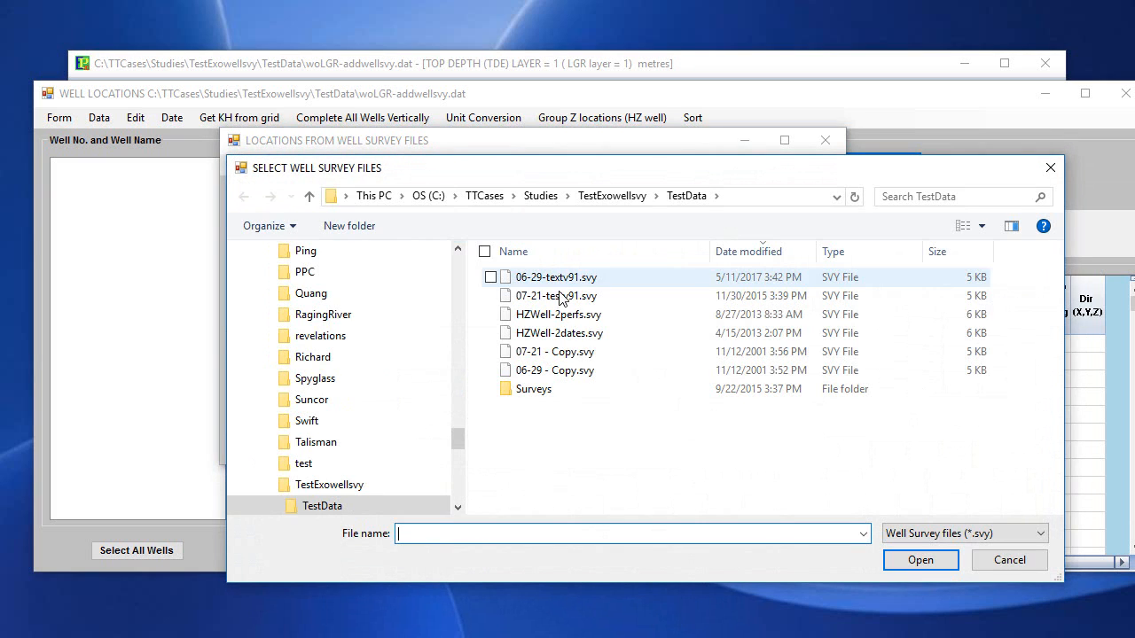
pyautogui.doubleClick(542, 292)
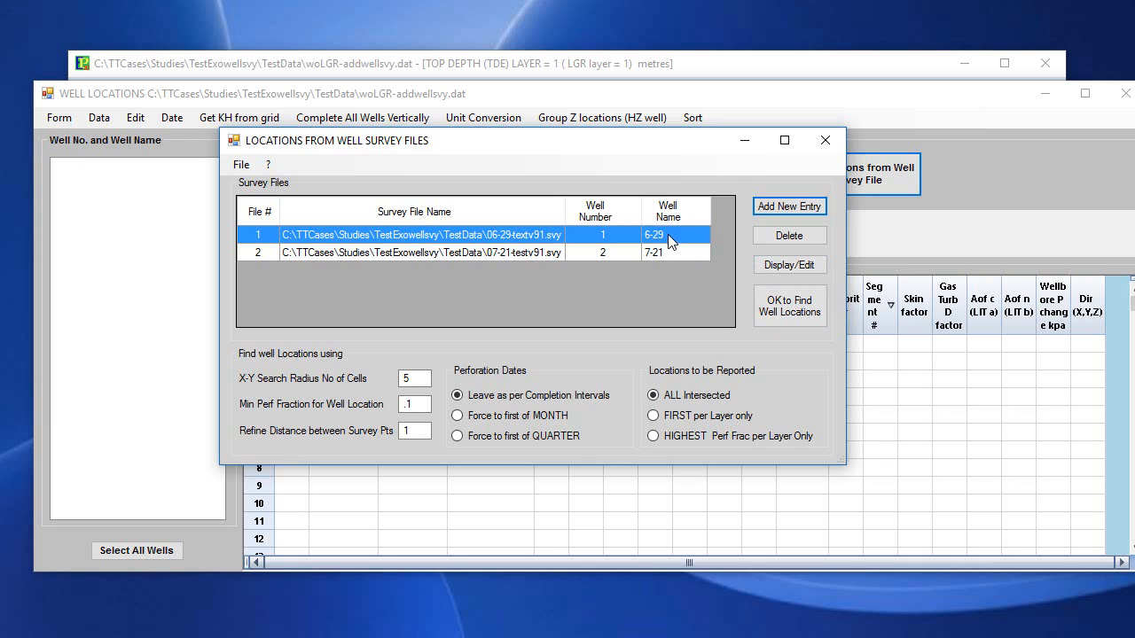
pyautogui.click(787, 265)
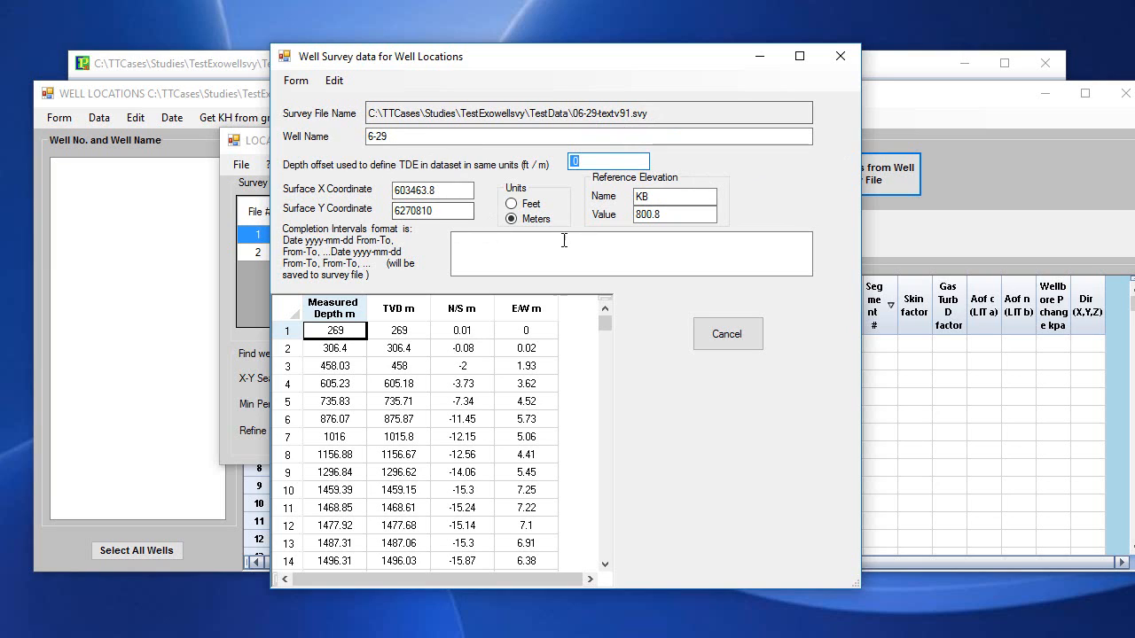
pyautogui.click(463, 254)
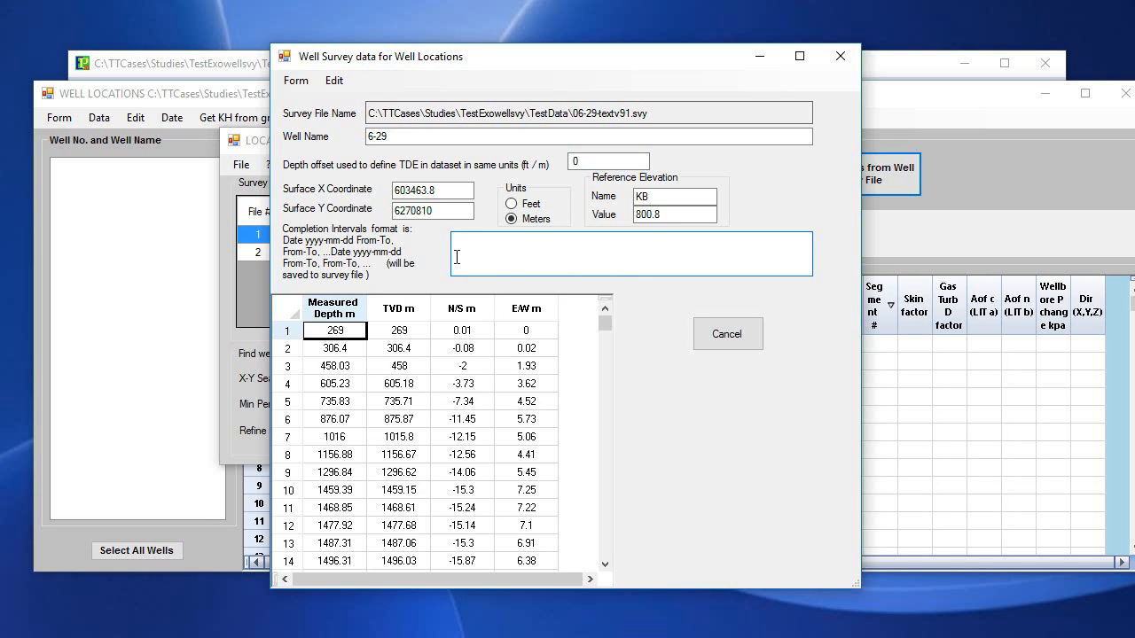
pyautogui.write('Date 2000-01-05')
pyautogui.moveTo(605, 327); pyautogui.dragTo(617, 352)
pyautogui.moveTo(615, 343); pyautogui.dragTo(617, 338)
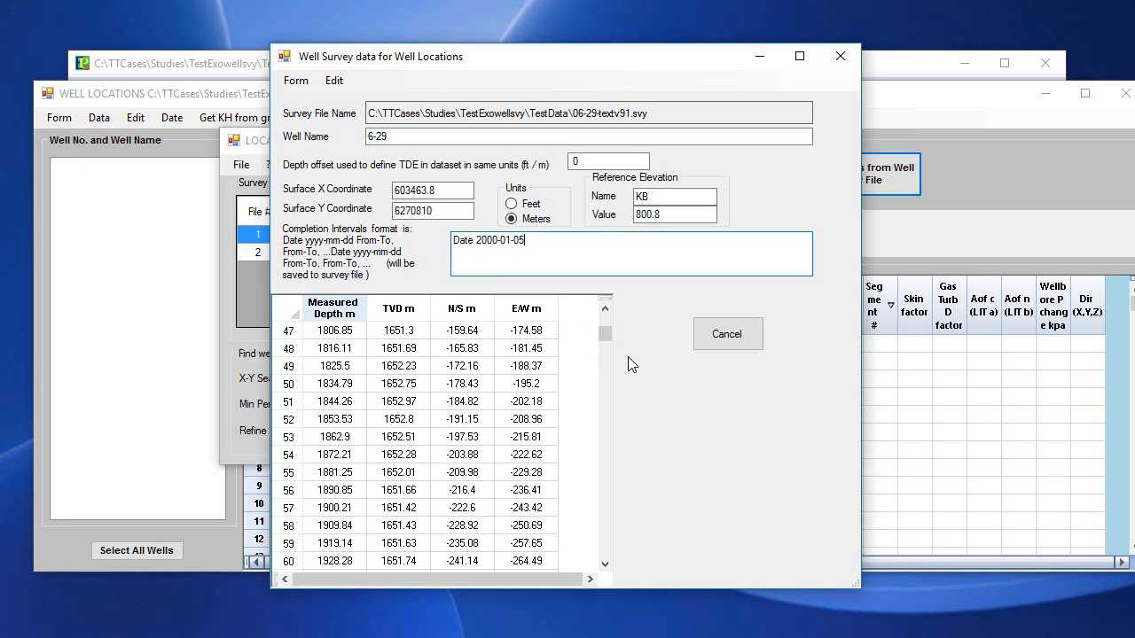
pyautogui.click(603, 309)
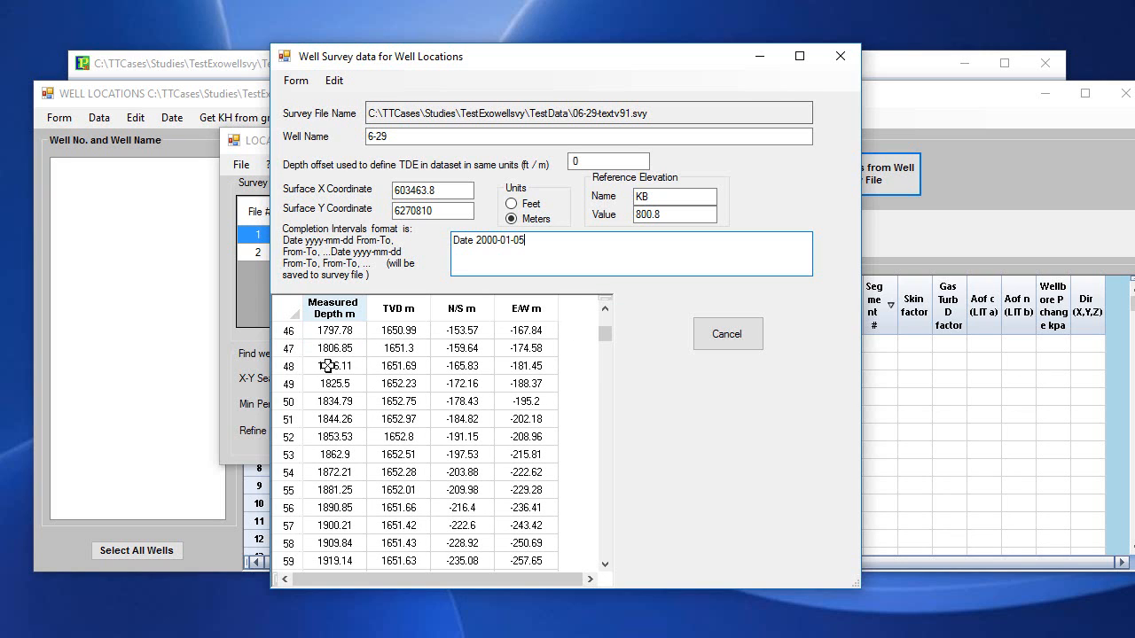
pyautogui.scroll(1, 335, 367)
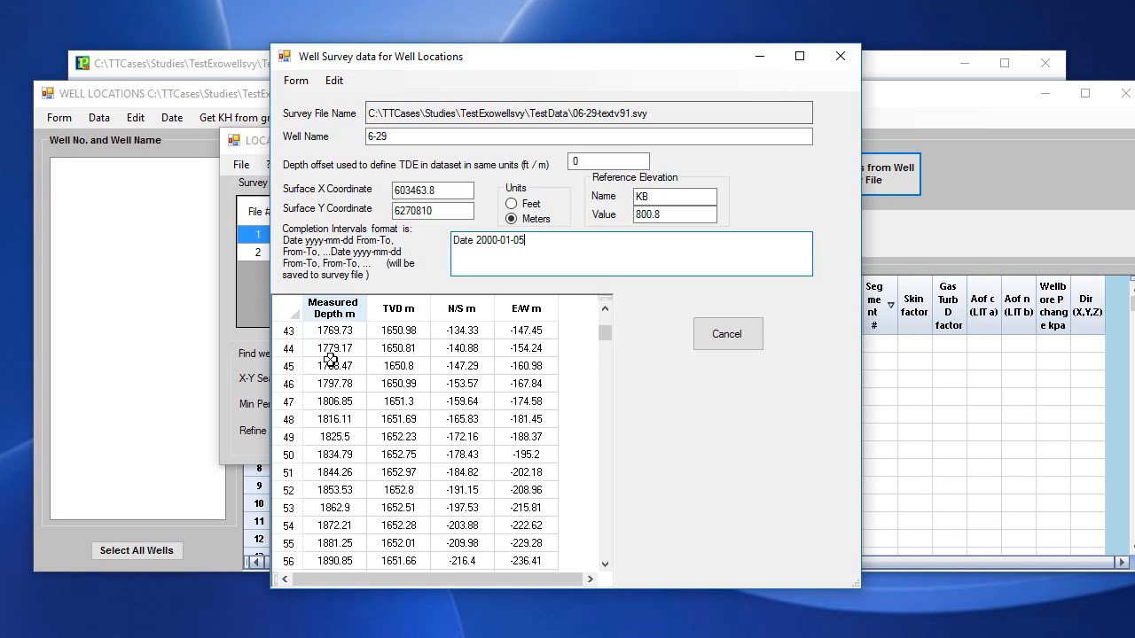
pyautogui.scroll(-20, 329, 359)
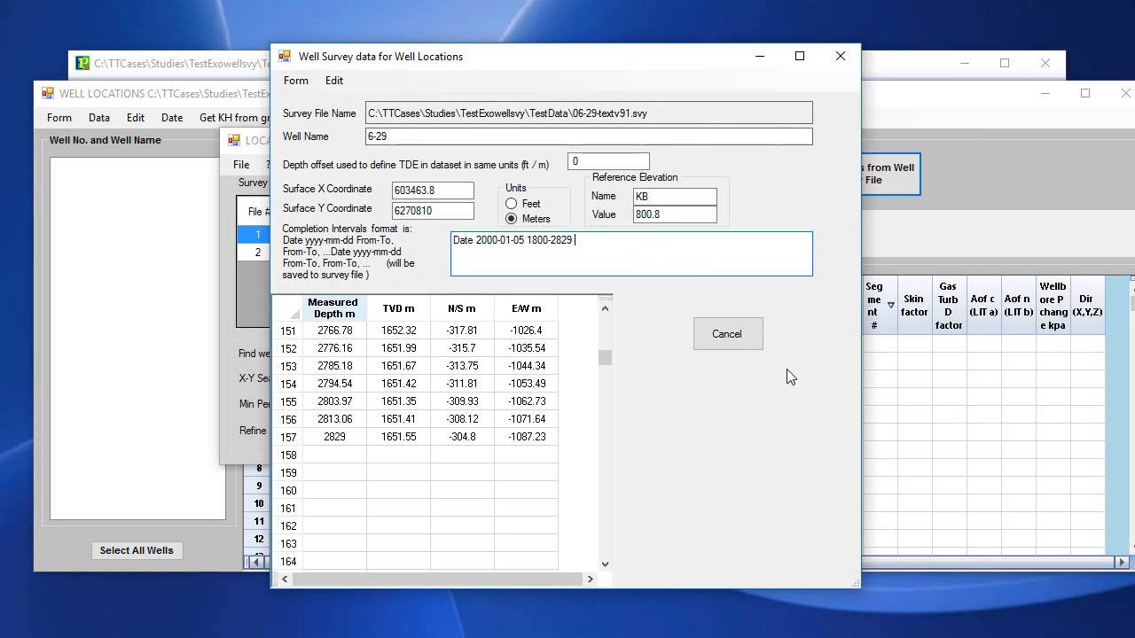
# Close the 6-29 survey form, saving the changed data over the existing file 06-29-textv91.svy.
pyautogui.click(296, 81)
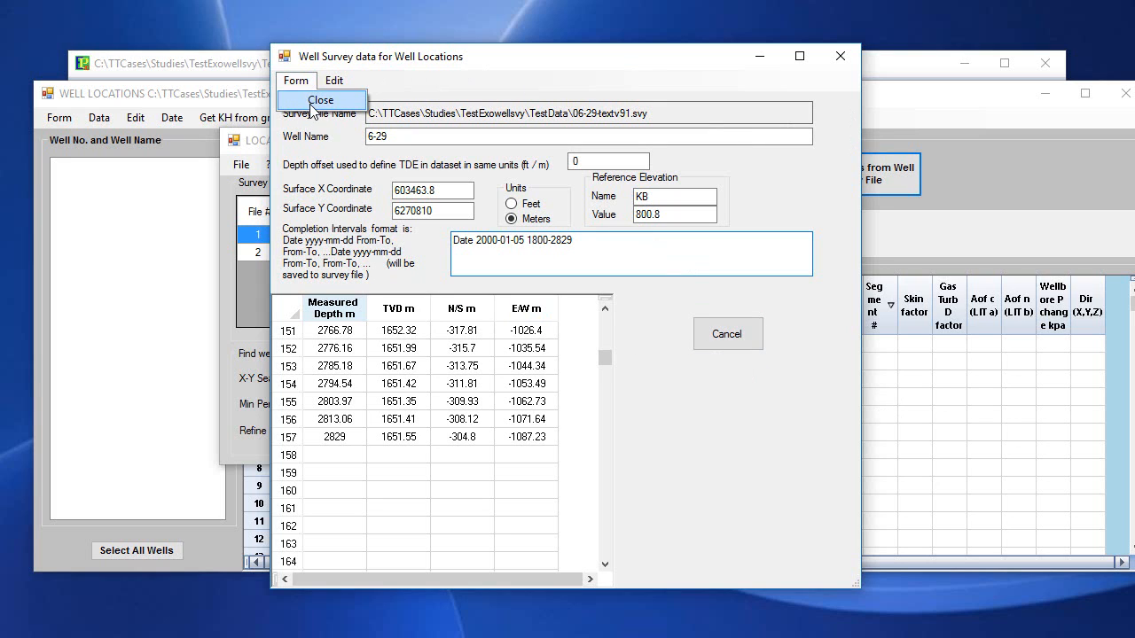
pyautogui.click(309, 105)
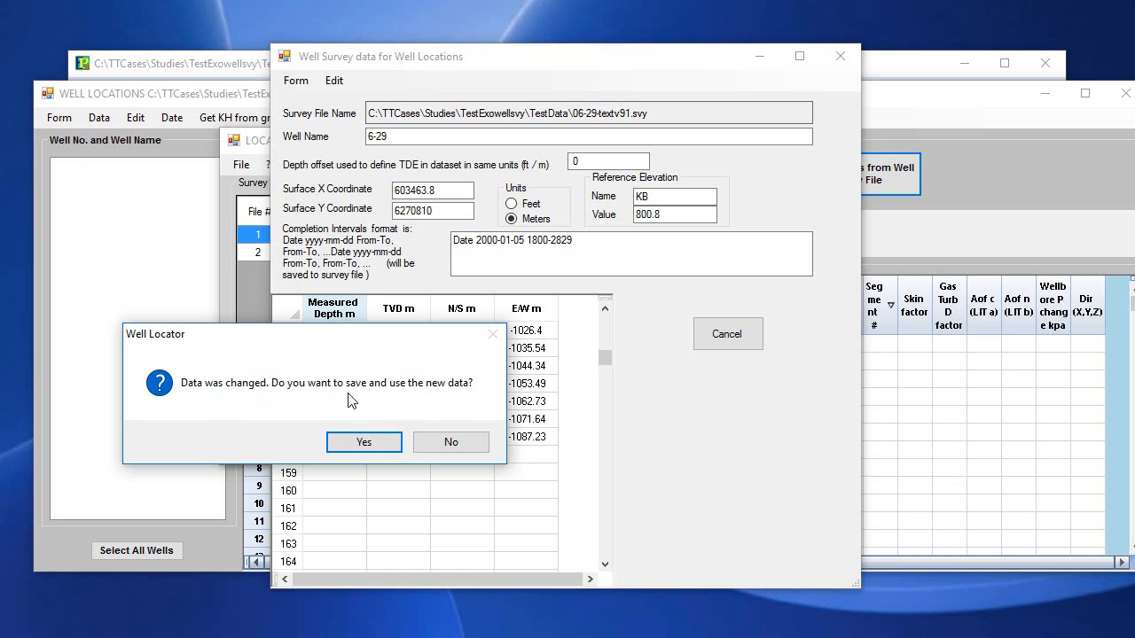
pyautogui.click(375, 443)
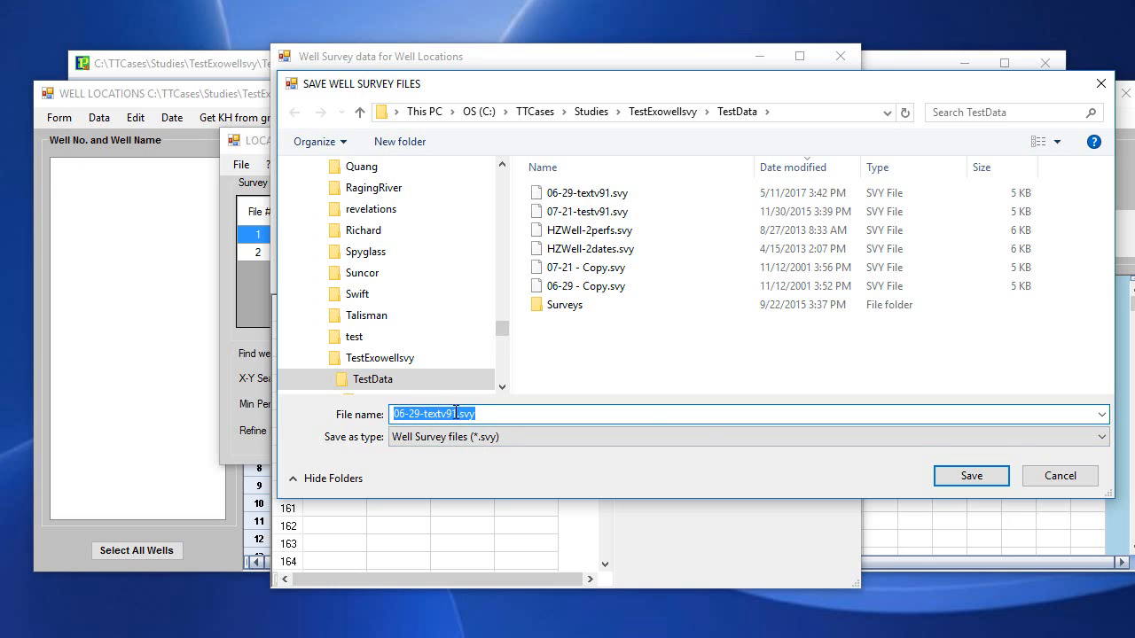
pyautogui.click(982, 480)
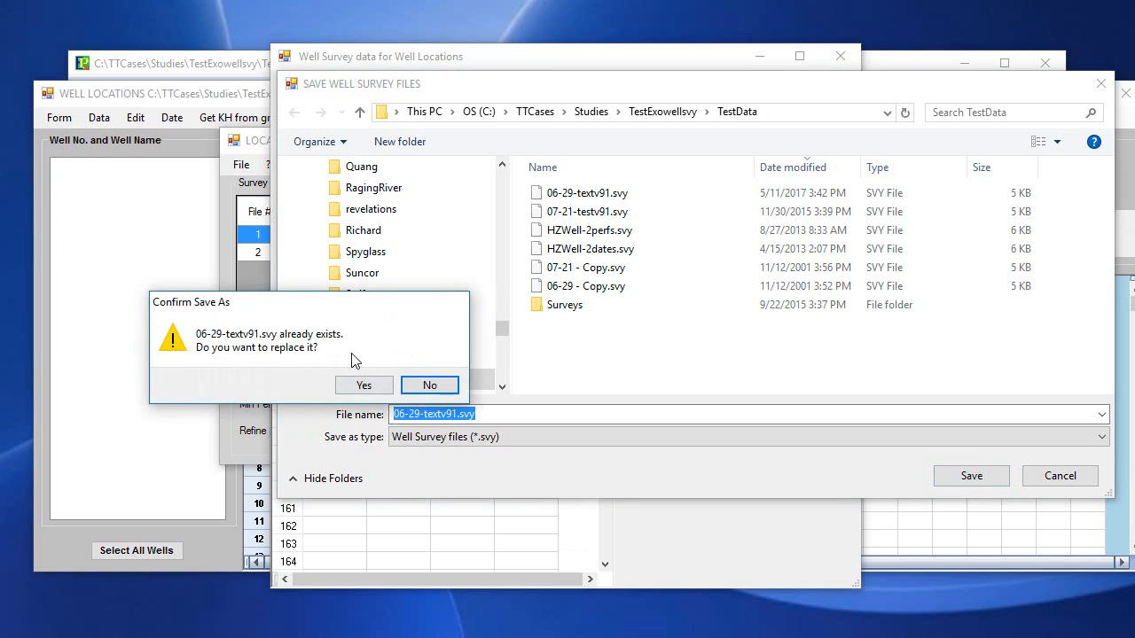
pyautogui.click(351, 385)
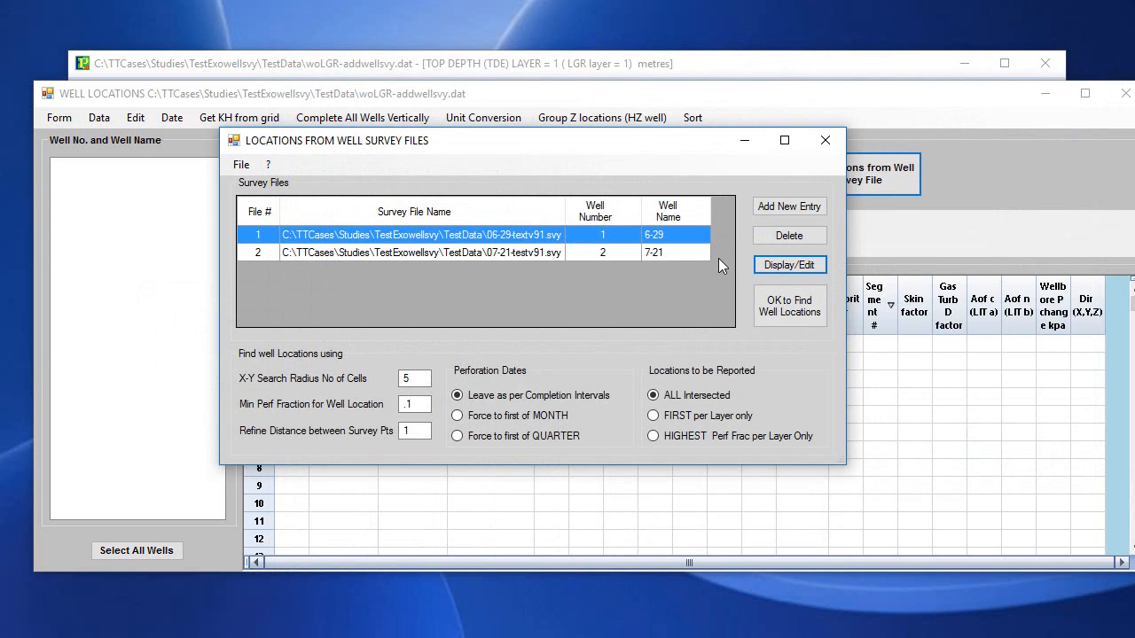
# Examine the survey data of well 7-21 from the start of its table and cancel out of the form.
pyautogui.click(647, 255)
pyautogui.click(806, 266)
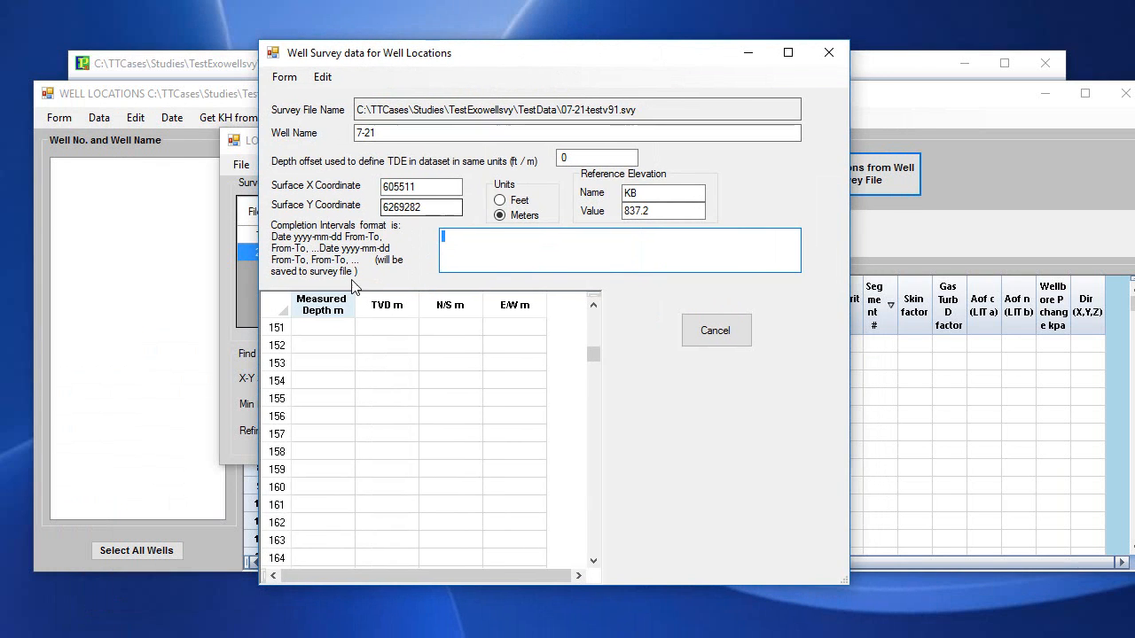
pyautogui.moveTo(589, 356); pyautogui.dragTo(590, 300)
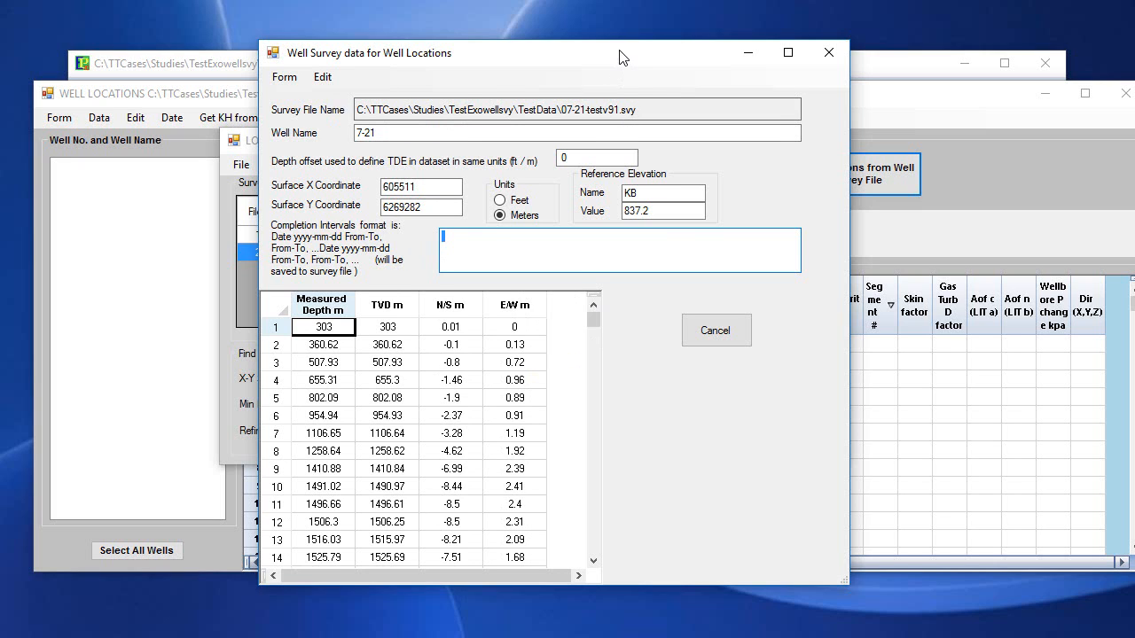
pyautogui.moveTo(621, 57); pyautogui.dragTo(595, 38)
pyautogui.click(684, 316)
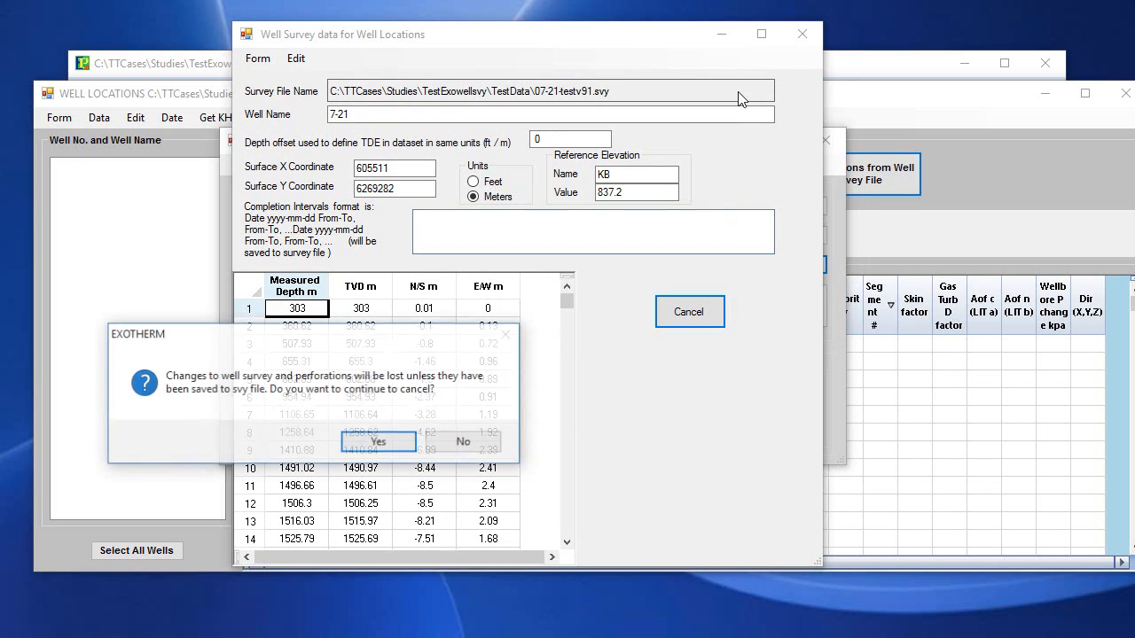
pyautogui.click(383, 441)
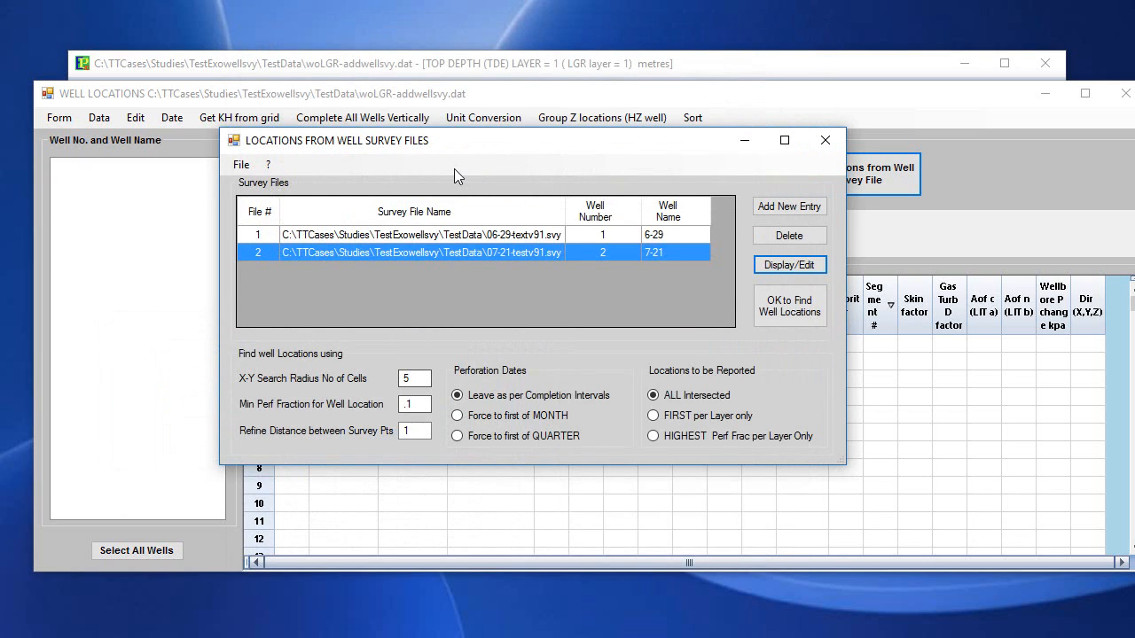
pyautogui.click(492, 235)
pyautogui.click(492, 250)
pyautogui.click(493, 236)
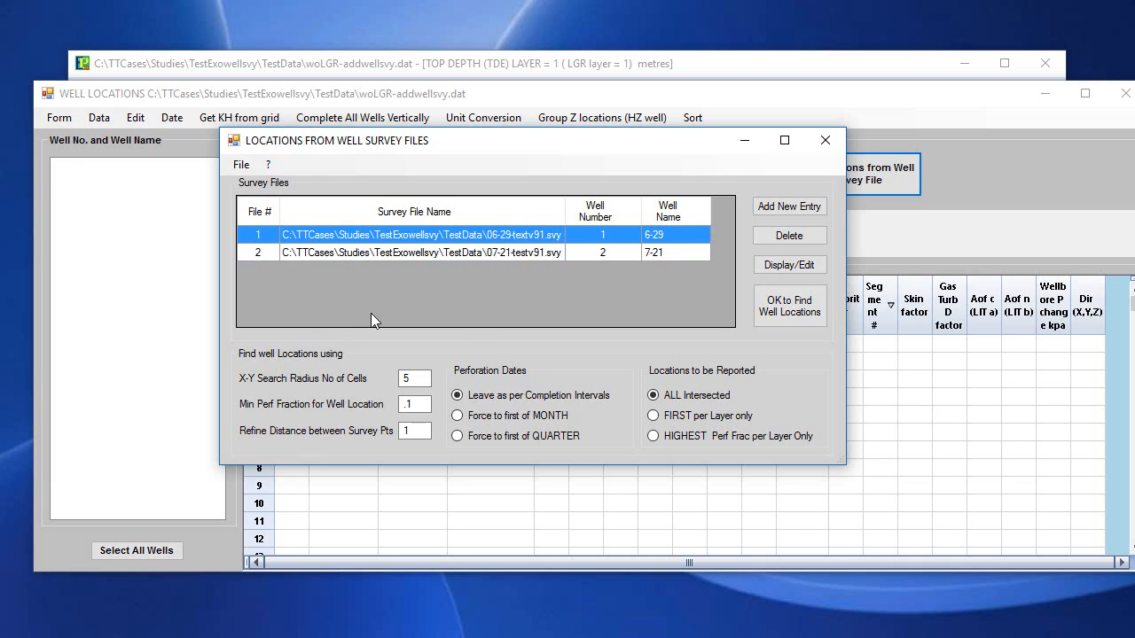
pyautogui.click(240, 164)
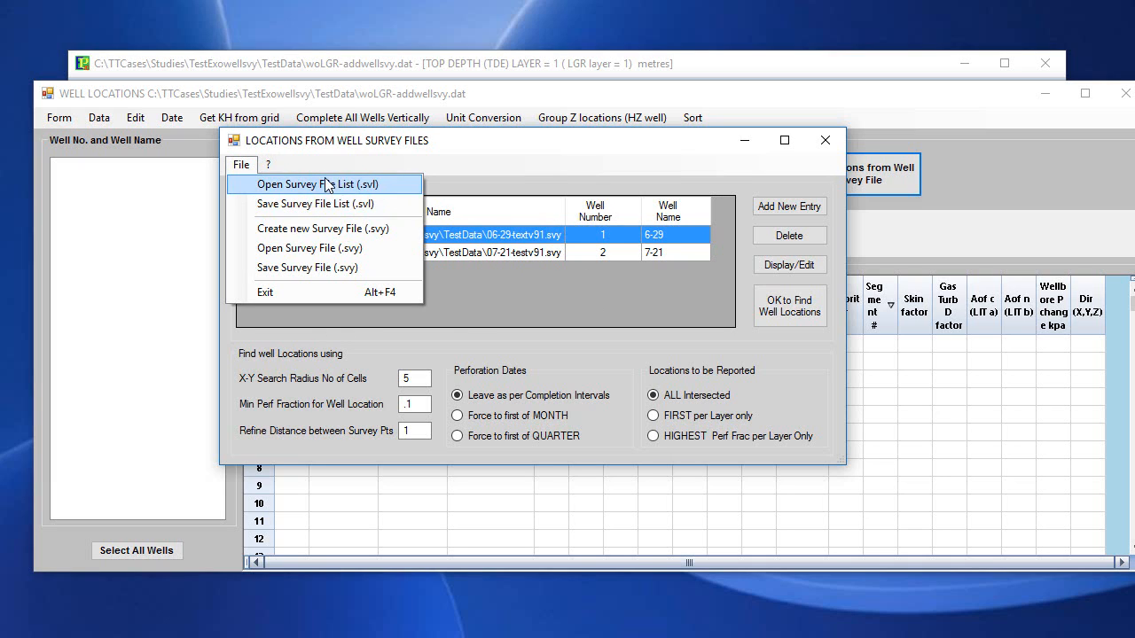
pyautogui.click(529, 300)
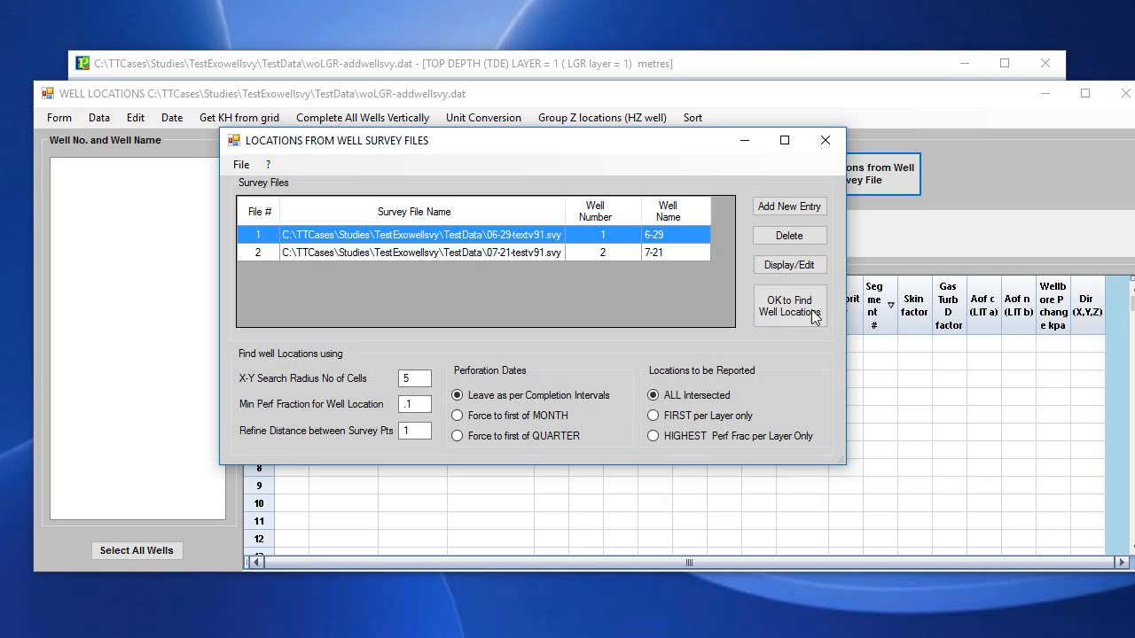
# Find the well locations from both listed survey files, accepting open hole as the default for the file without perforations.
pyautogui.click(797, 309)
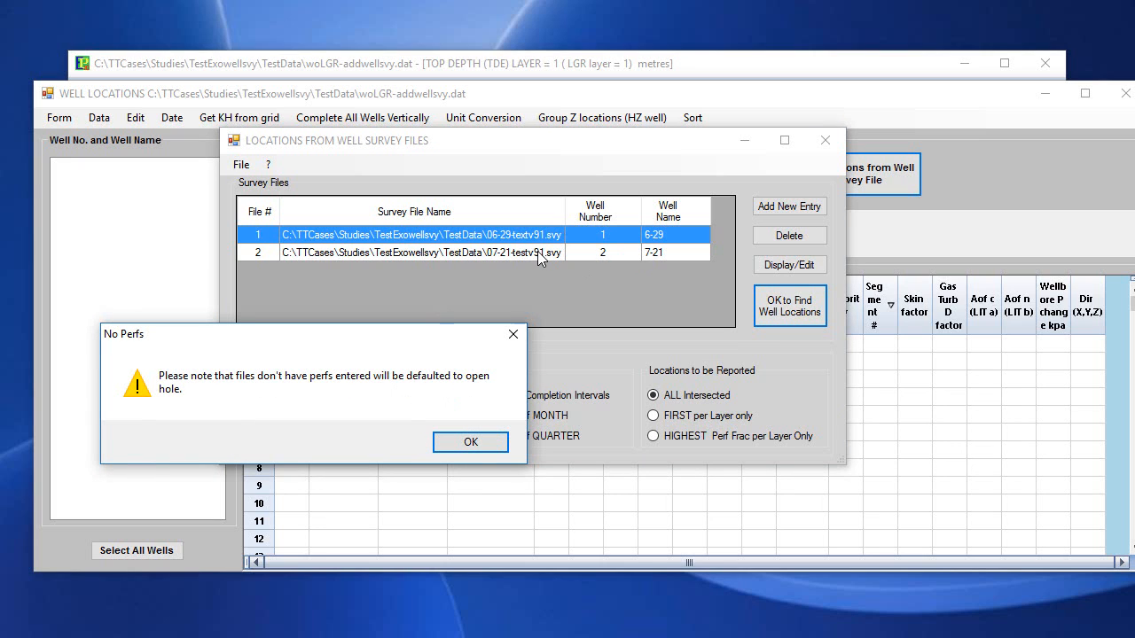
pyautogui.click(468, 449)
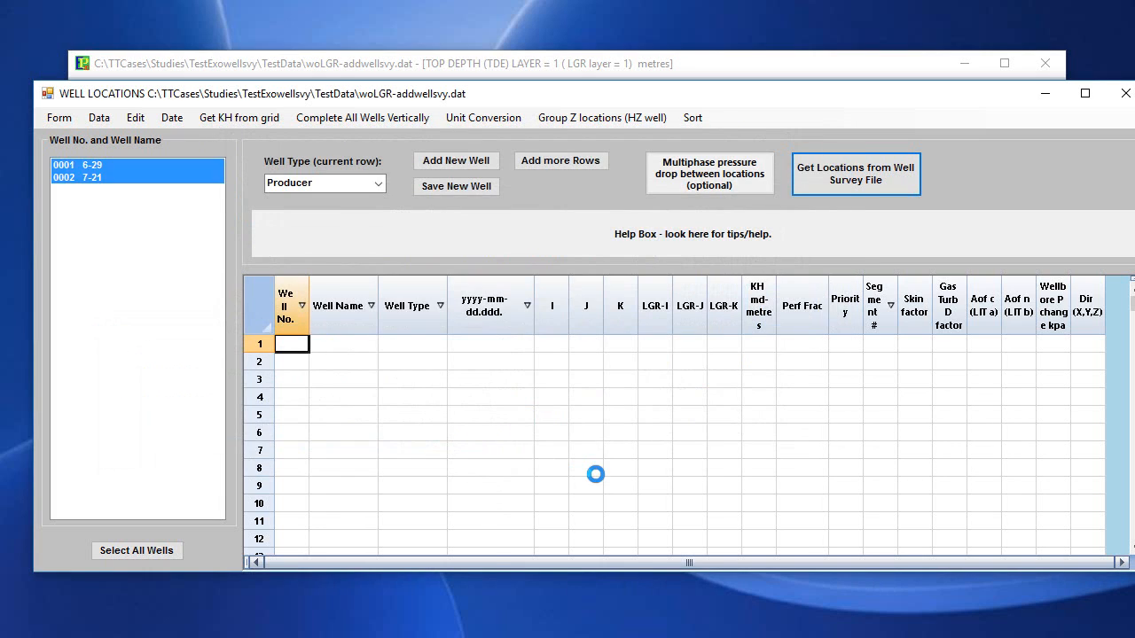
# Review the dates, I-J-K cells, perforation fractions and directions found for wells 6-29 and 7-21, and close the well location form.
pyautogui.scroll(-3, 594, 476)
pyautogui.scroll(-2, 592, 471)
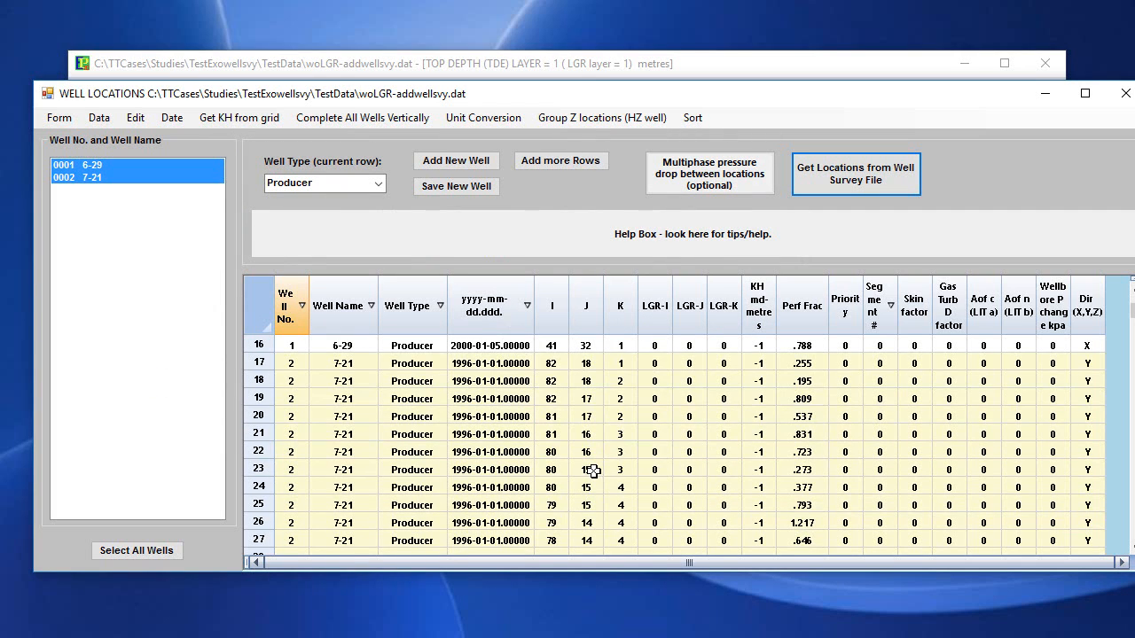
pyautogui.scroll(5, 592, 470)
pyautogui.scroll(-14, 591, 470)
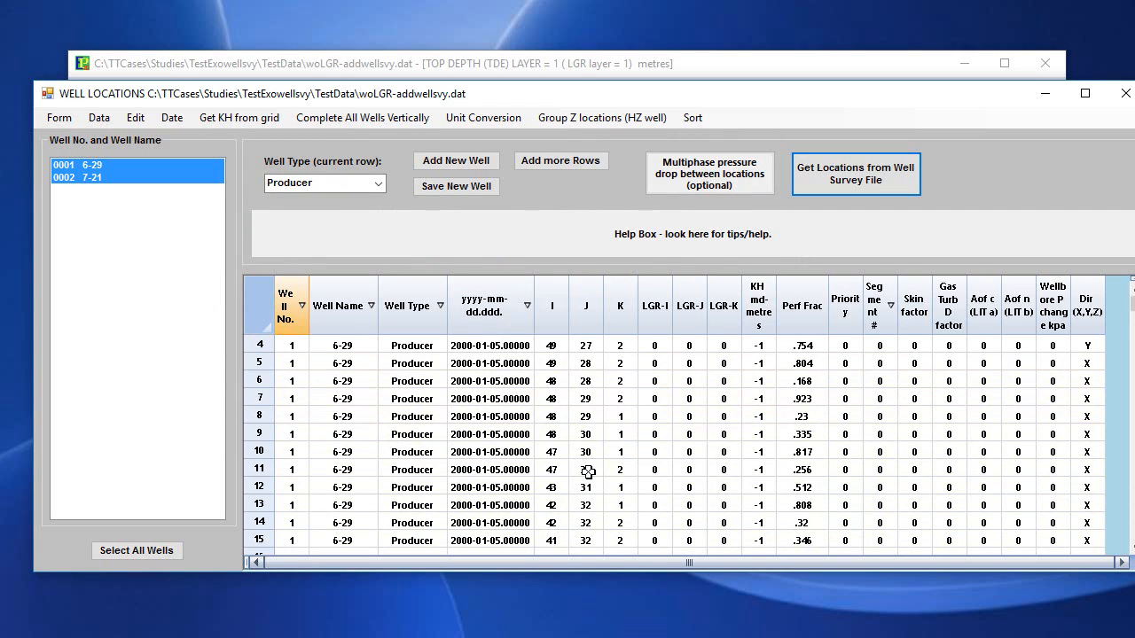
pyautogui.scroll(7, 585, 470)
pyautogui.scroll(8, 585, 470)
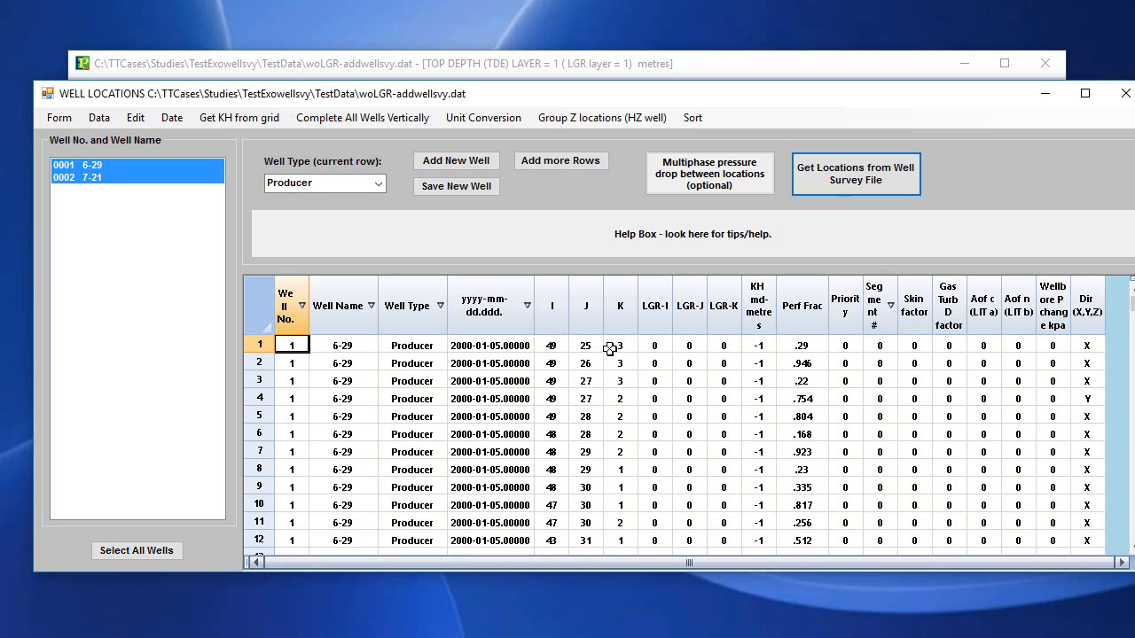
pyautogui.scroll(-2, 459, 390)
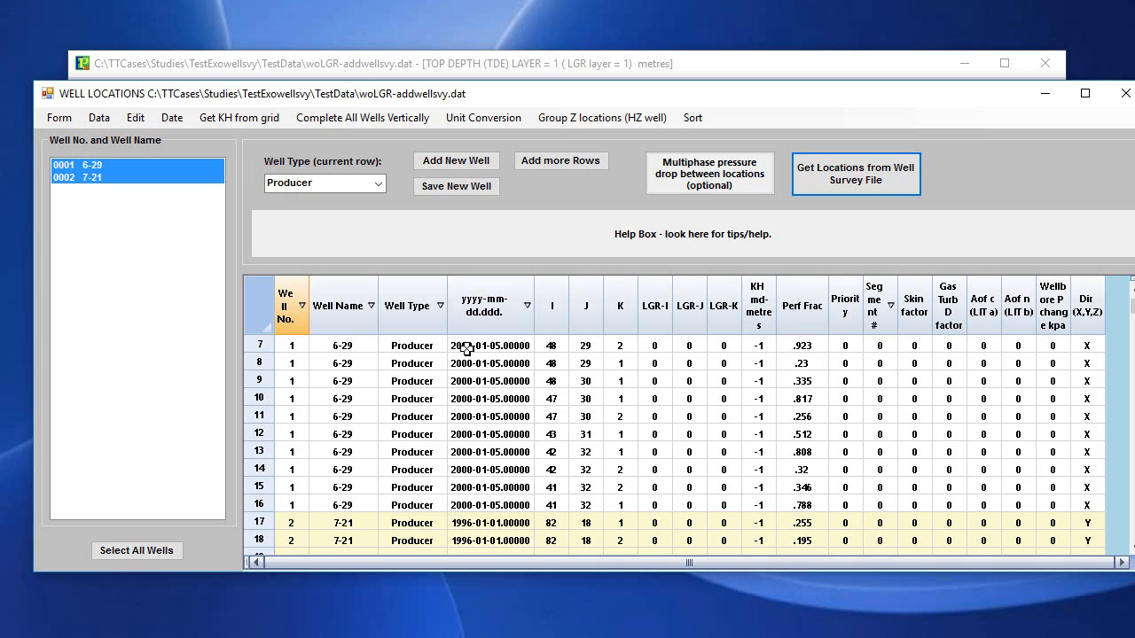
pyautogui.scroll(-2, 480, 523)
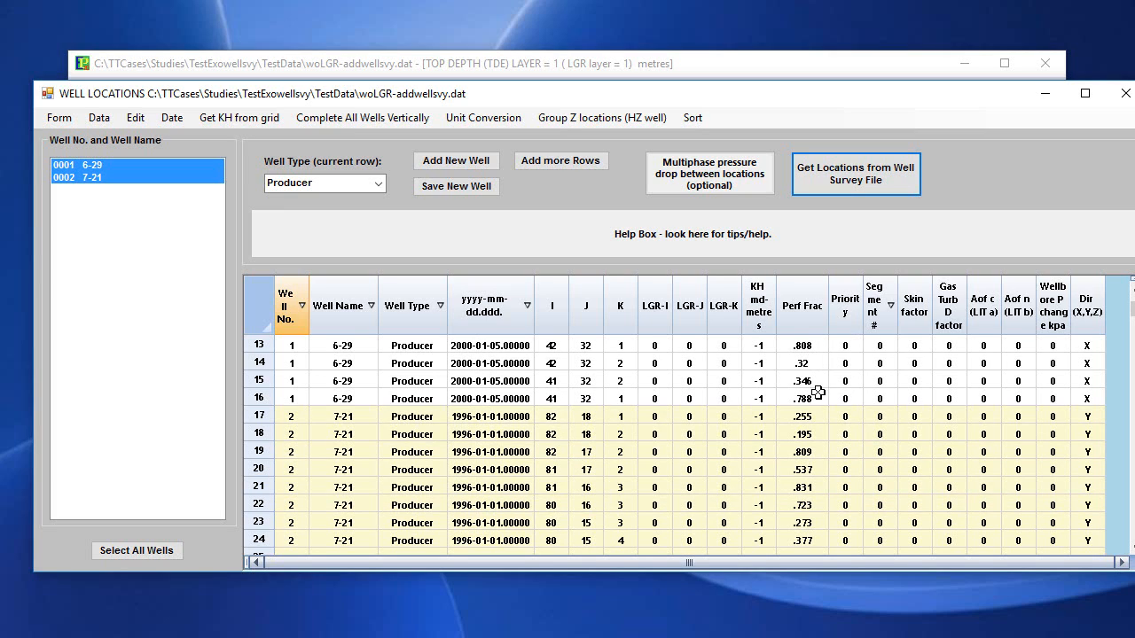
pyautogui.scroll(2, 817, 391)
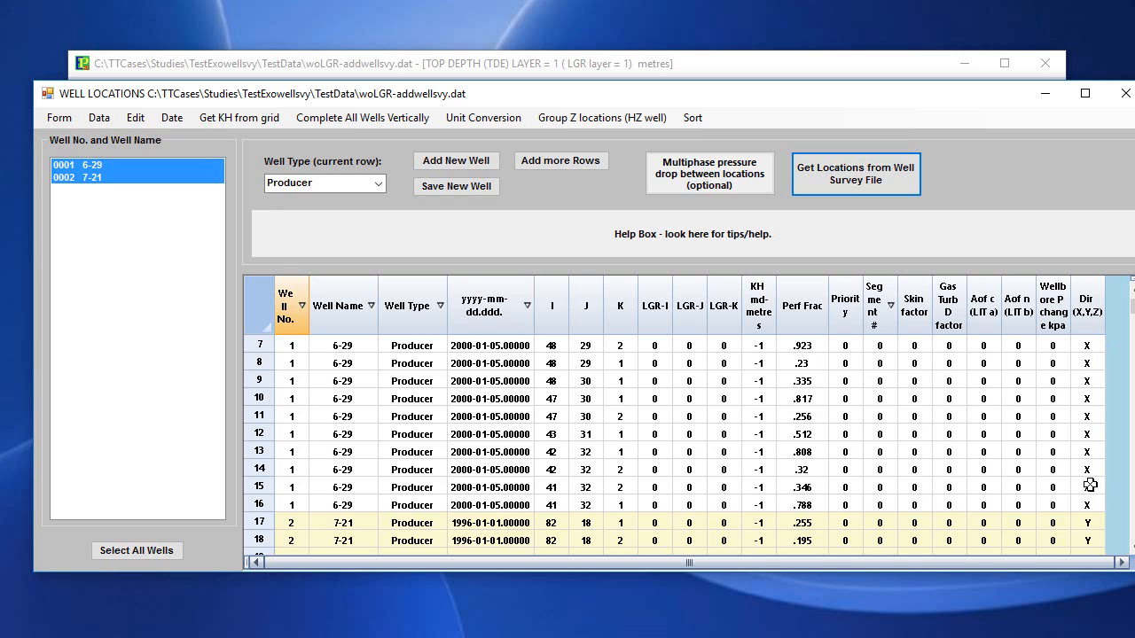
pyautogui.scroll(1, 1089, 485)
pyautogui.moveTo(811, 97)
pyautogui.mouseDown()
pyautogui.moveTo(823, 60)
pyautogui.moveTo(805, 78)
pyautogui.mouseUp()
pyautogui.click(1123, 77)
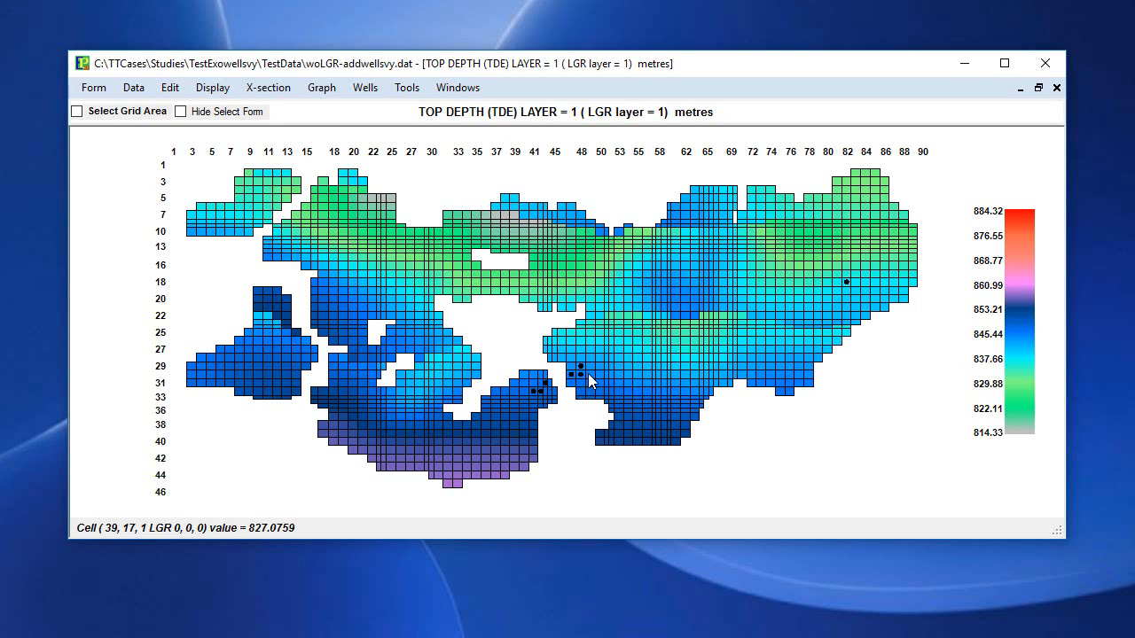
# Highlight wells 6-29 and 7-21 on the grid display with their well names and well numbers shown.
pyautogui.click(363, 88)
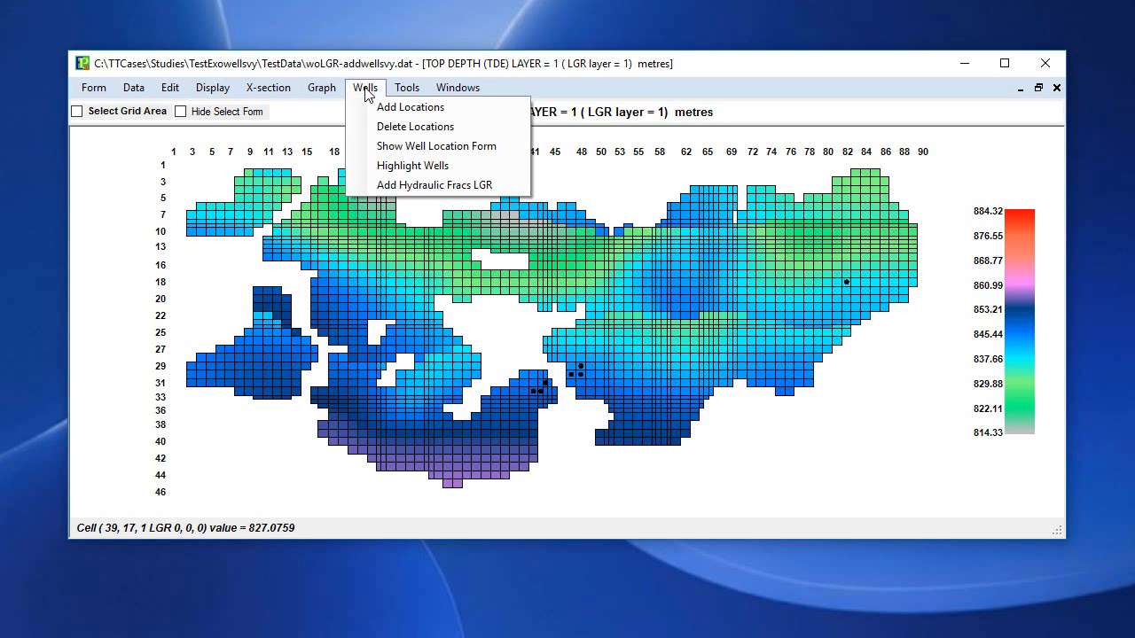
pyautogui.click(430, 169)
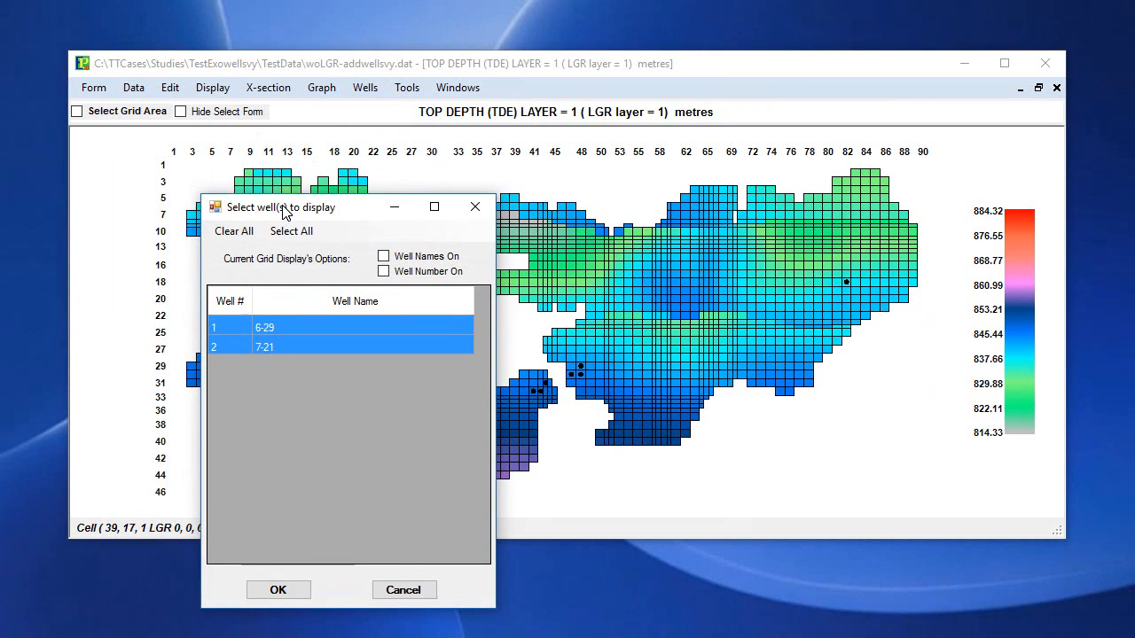
pyautogui.click(386, 205)
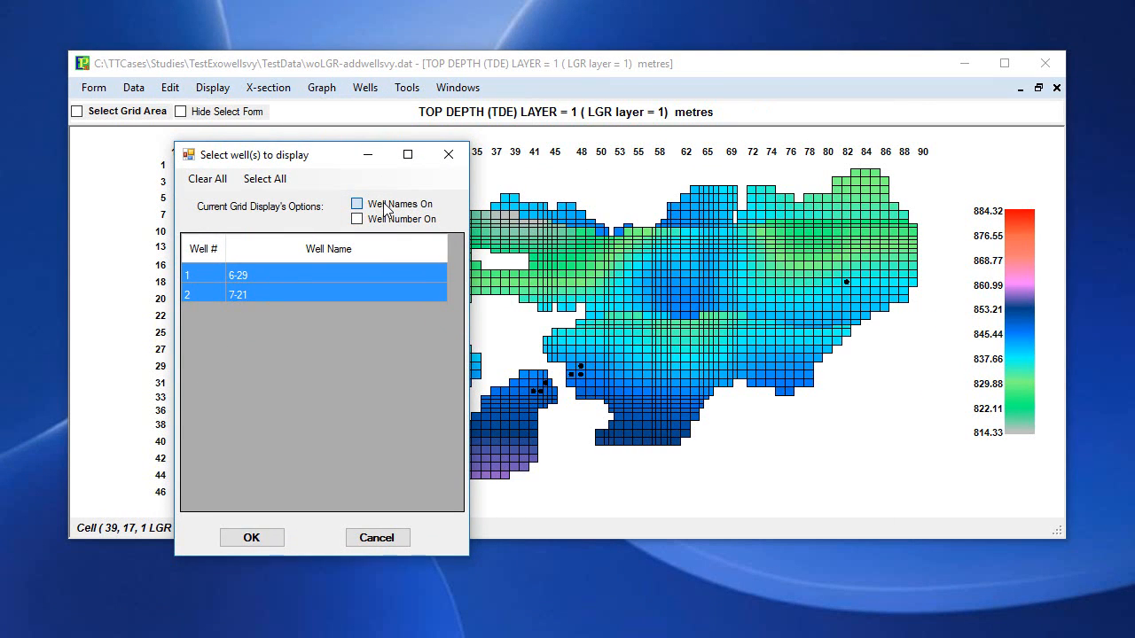
pyautogui.click(387, 220)
pyautogui.click(249, 538)
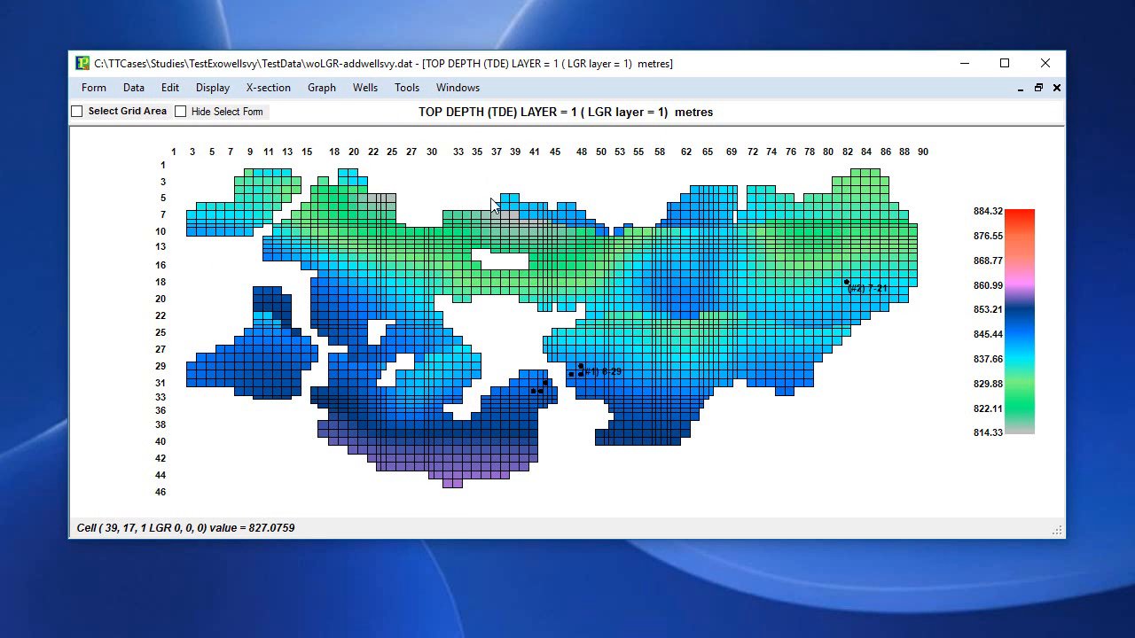
# Open a 3D window of all X-sections showing all cells of the grid, without updating the stored parameter values.
pyautogui.click(223, 92)
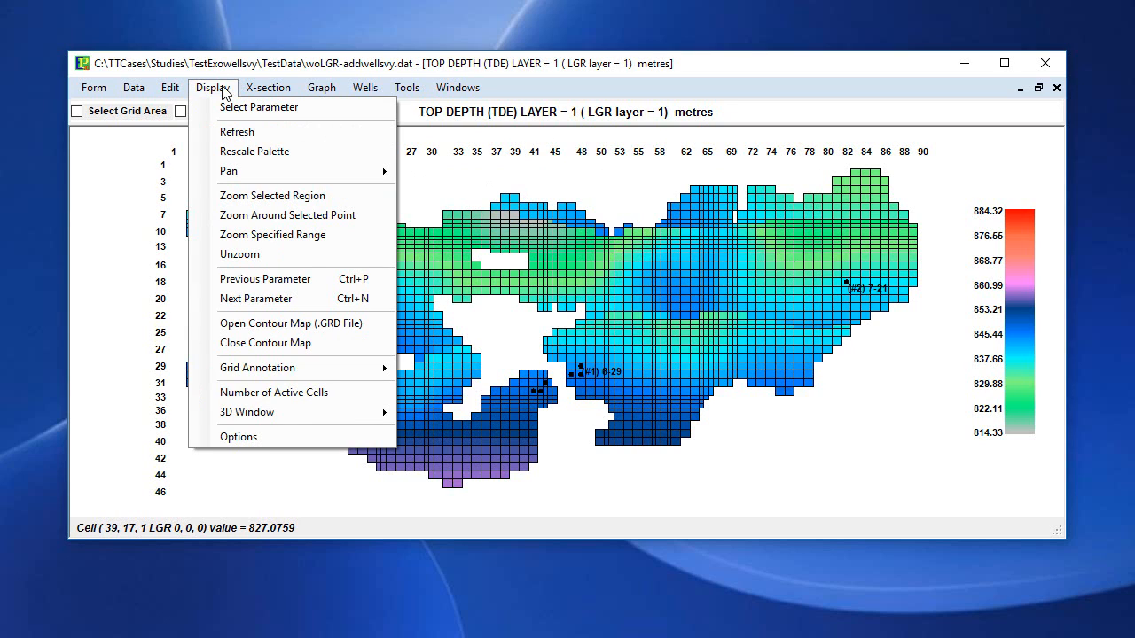
pyautogui.moveTo(309, 420)
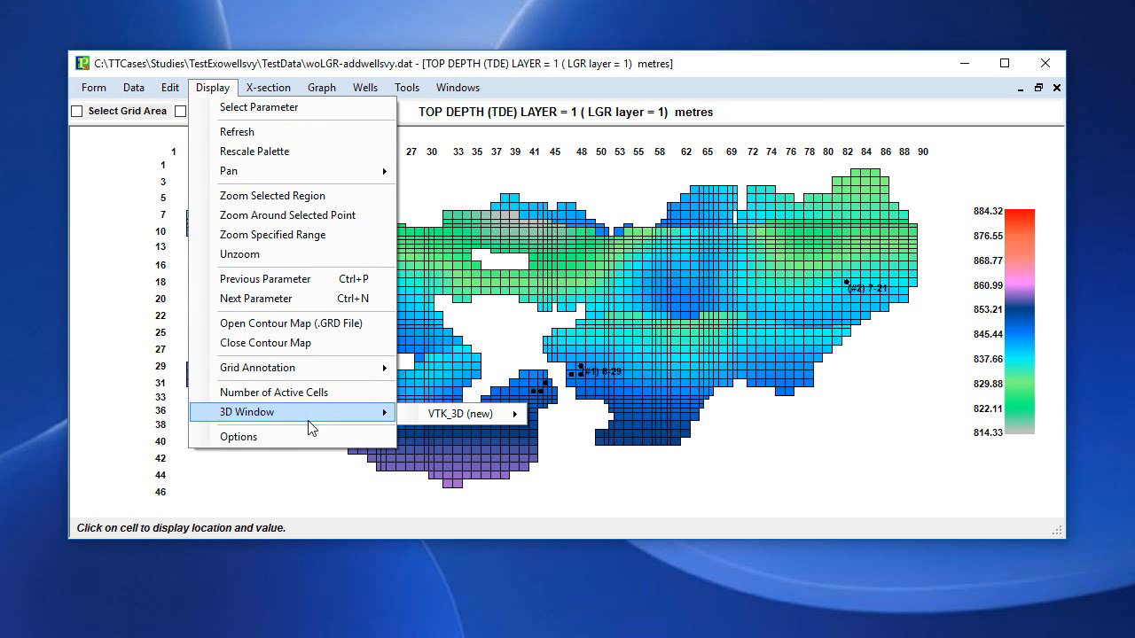
pyautogui.moveTo(481, 413)
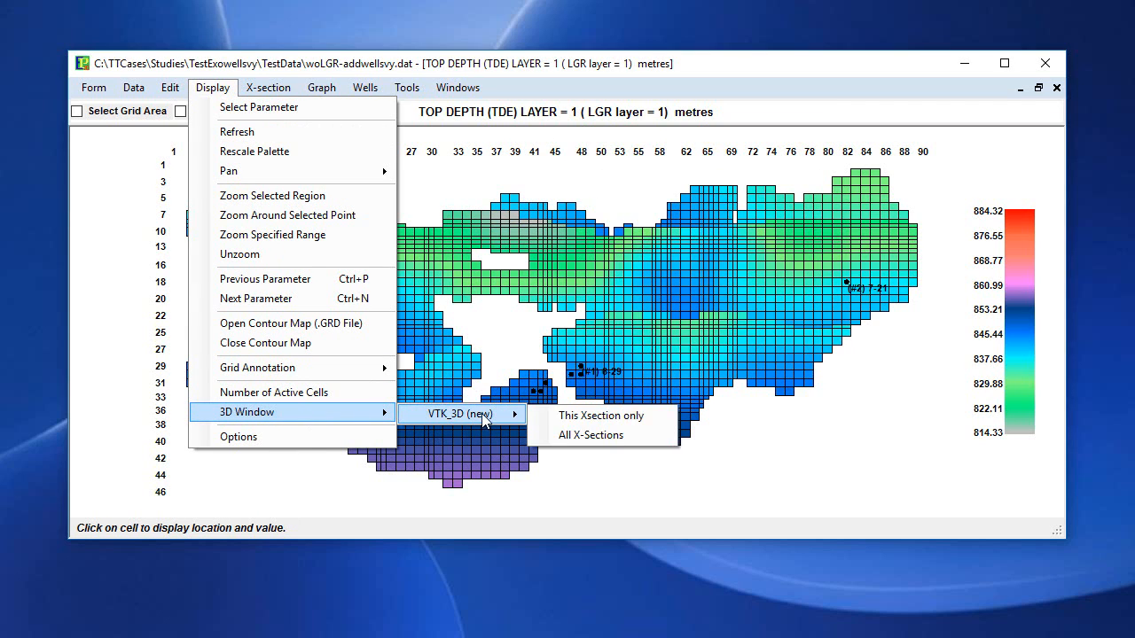
pyautogui.click(590, 435)
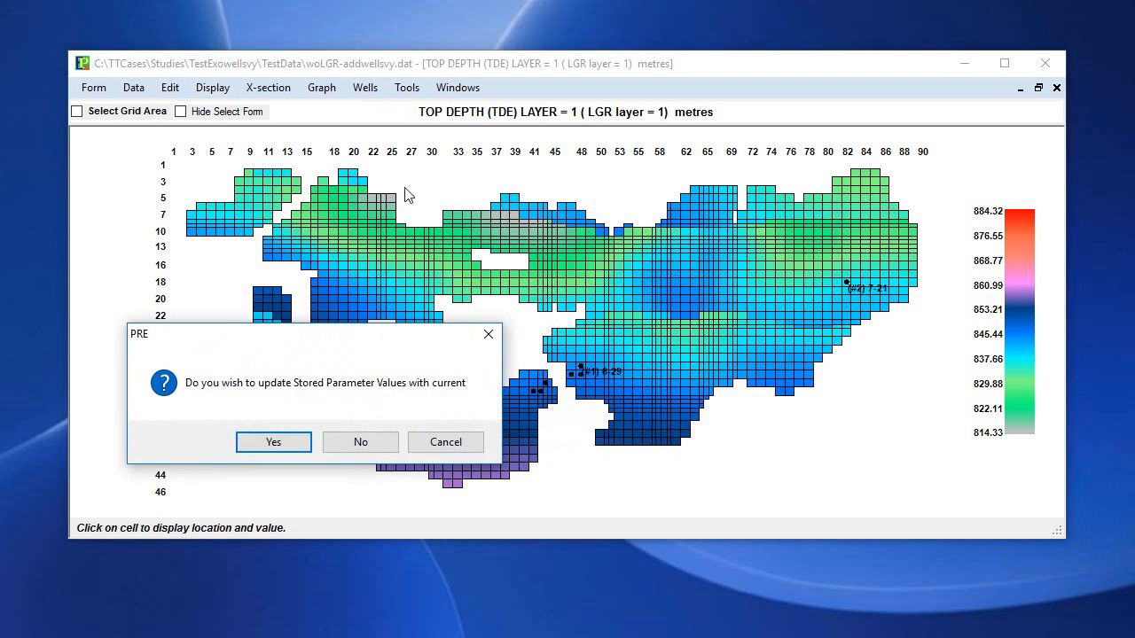
pyautogui.click(358, 441)
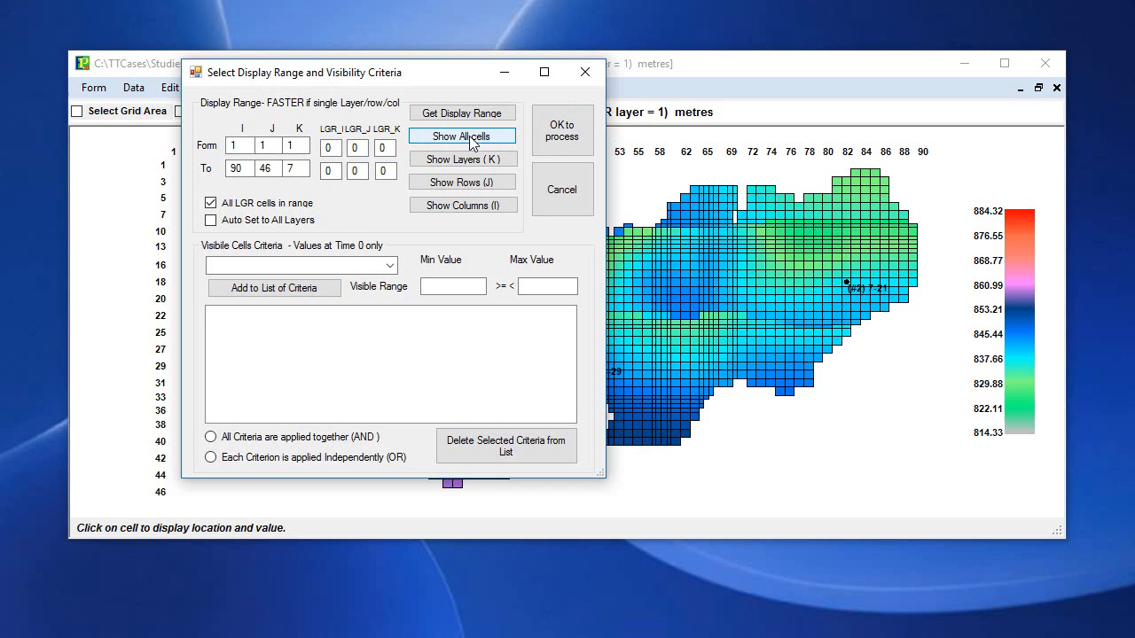
pyautogui.moveTo(454, 81); pyautogui.dragTo(479, 105)
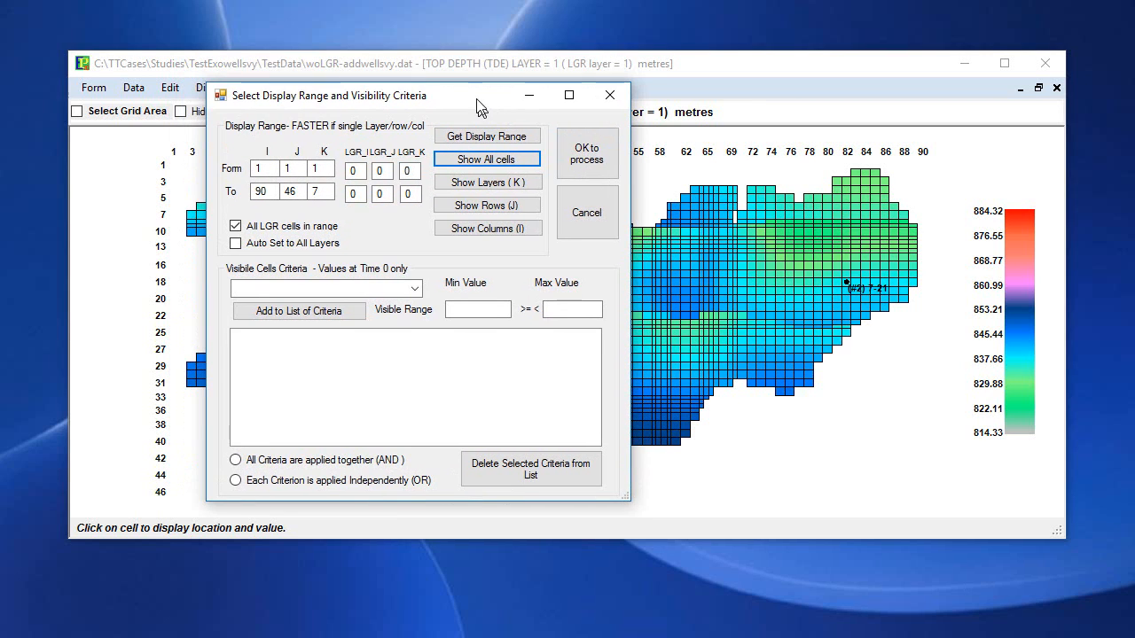
pyautogui.click(595, 170)
pyautogui.click(51, 221)
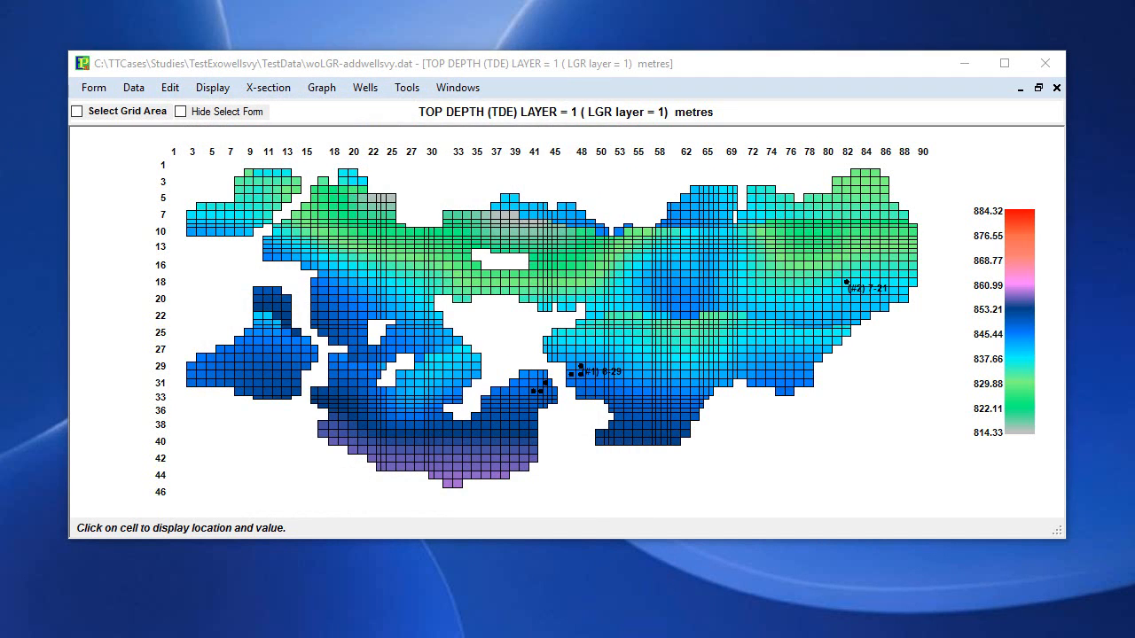
# Widen the 3D display over the grid window and inspect the tilted reservoir with wells 6-29 and 7-21 close up.
pyautogui.moveTo(2, 278); pyautogui.dragTo(548, 129)
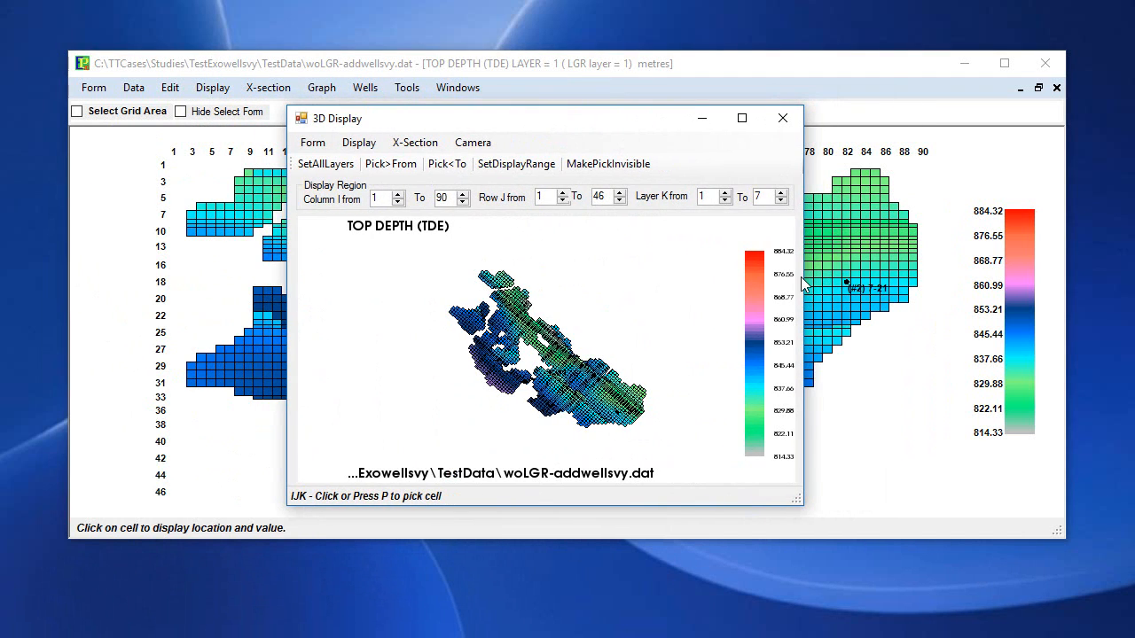
pyautogui.moveTo(802, 274); pyautogui.dragTo(1084, 257)
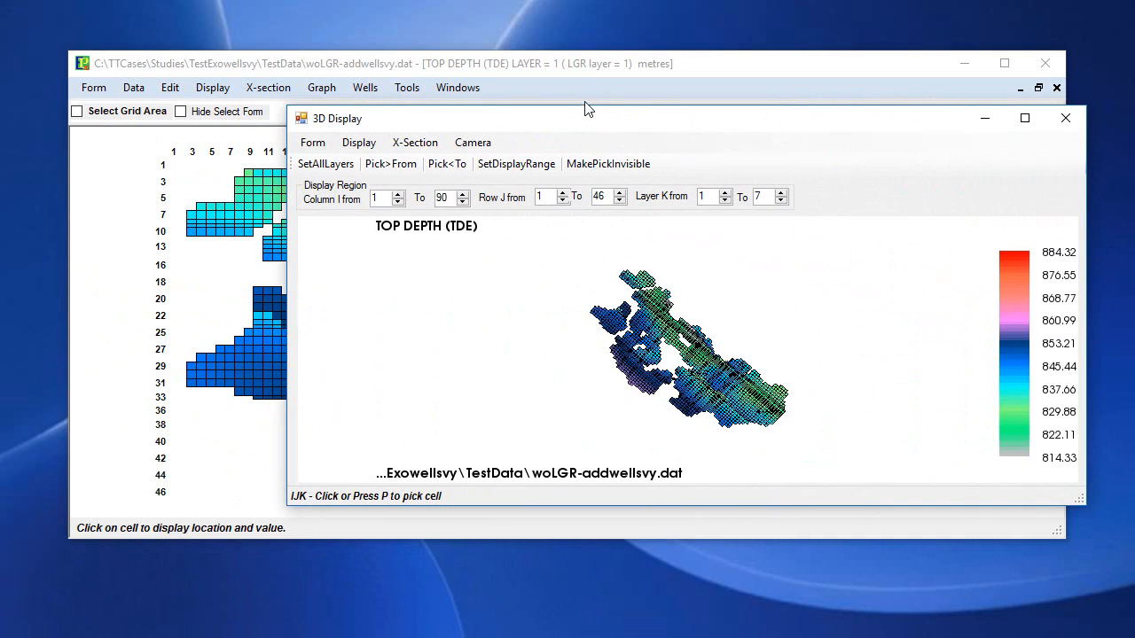
pyautogui.moveTo(586, 104); pyautogui.dragTo(562, 16)
pyautogui.moveTo(634, 254); pyautogui.dragTo(522, 193)
pyautogui.scroll(4, 696, 289)
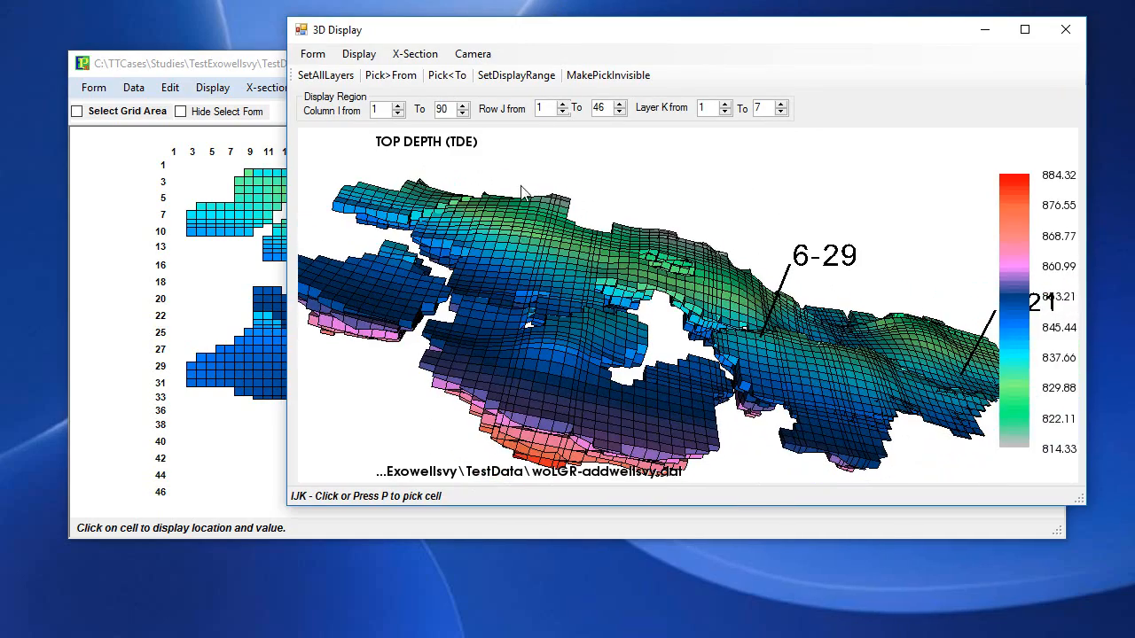
# Reduce the grid opacity in the 3D display options to expose the well paths inside the reservoir.
pyautogui.click(357, 54)
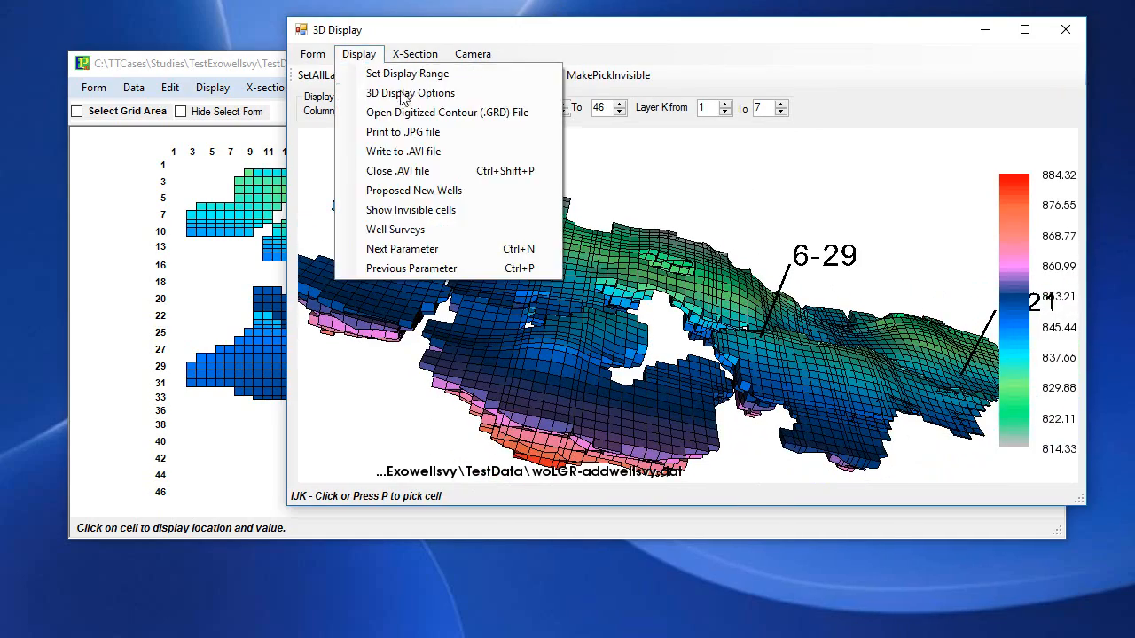
pyautogui.click(408, 93)
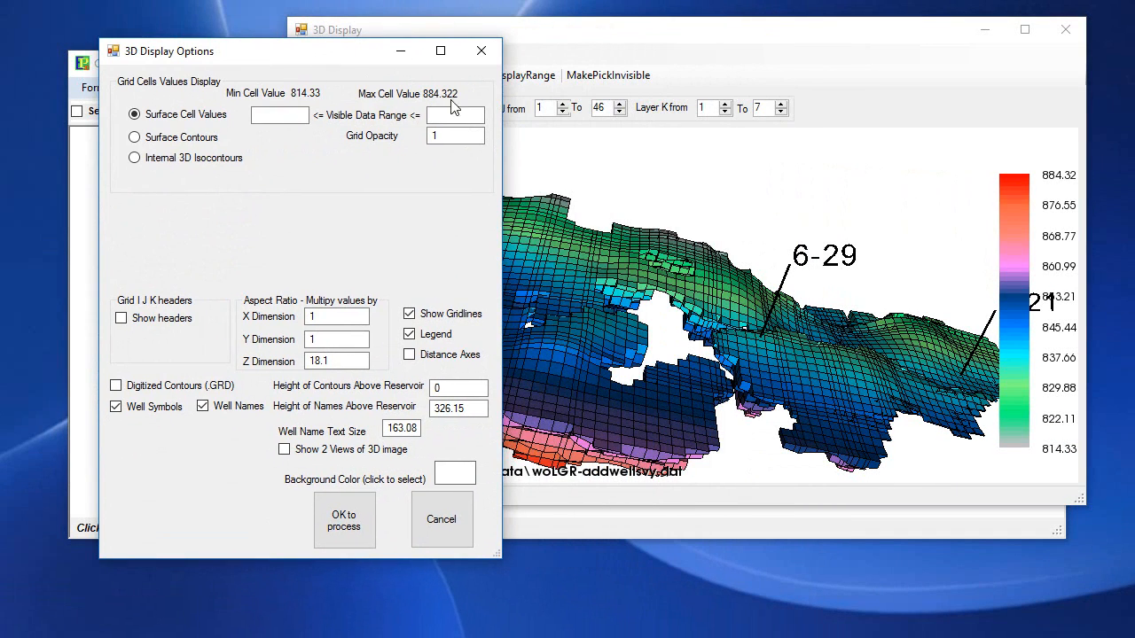
pyautogui.doubleClick(463, 139)
pyautogui.write('.')
pyautogui.click(347, 523)
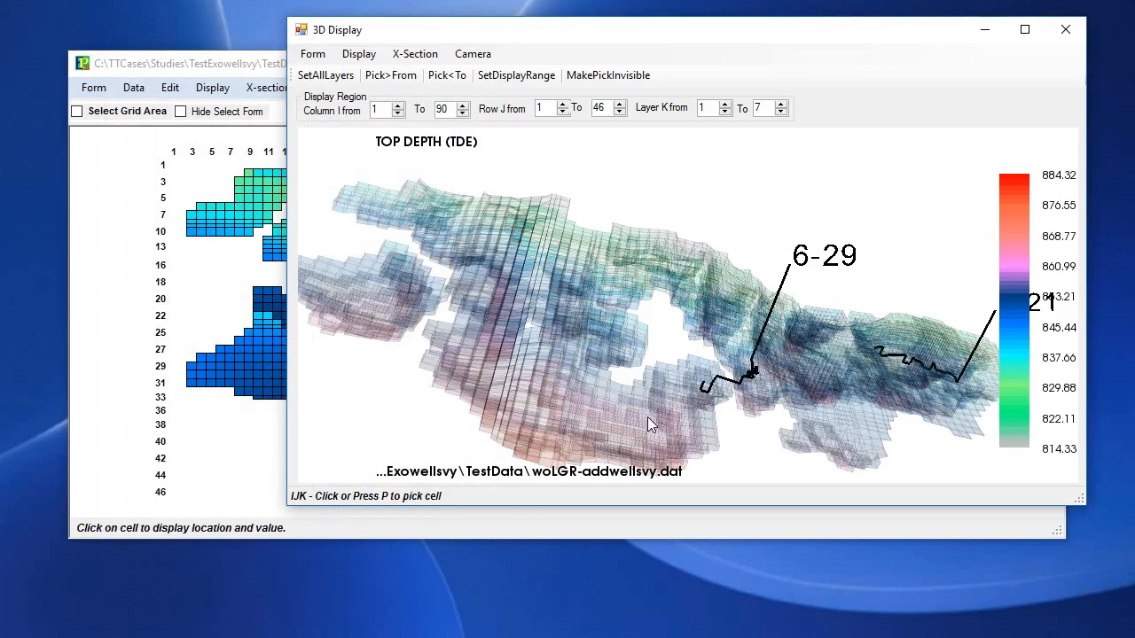
pyautogui.moveTo(707, 412); pyautogui.dragTo(726, 318)
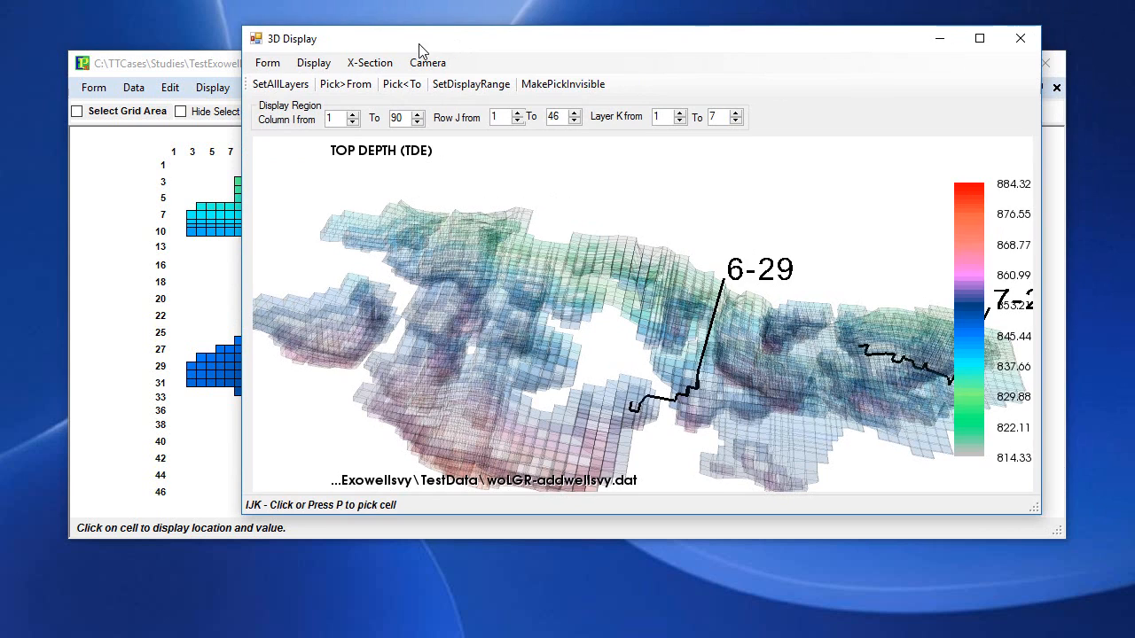
# Add the survey files 06-29-textv91.svy and 07-21-testv91.svy to the well deviation surveys of the 3D display.
pyautogui.click(313, 63)
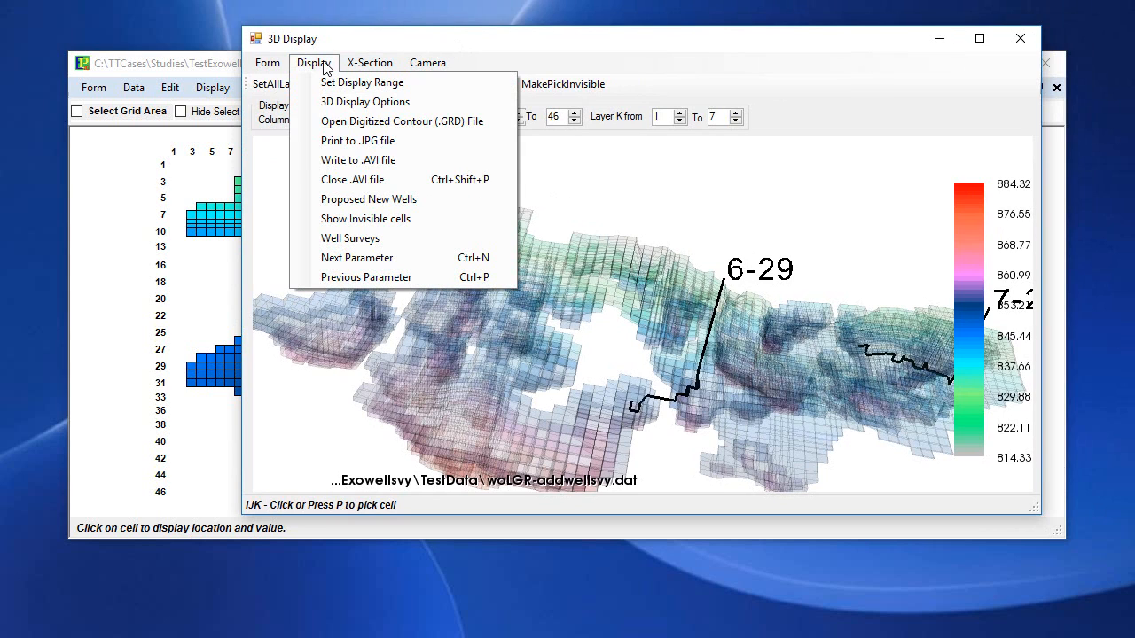
pyautogui.click(374, 244)
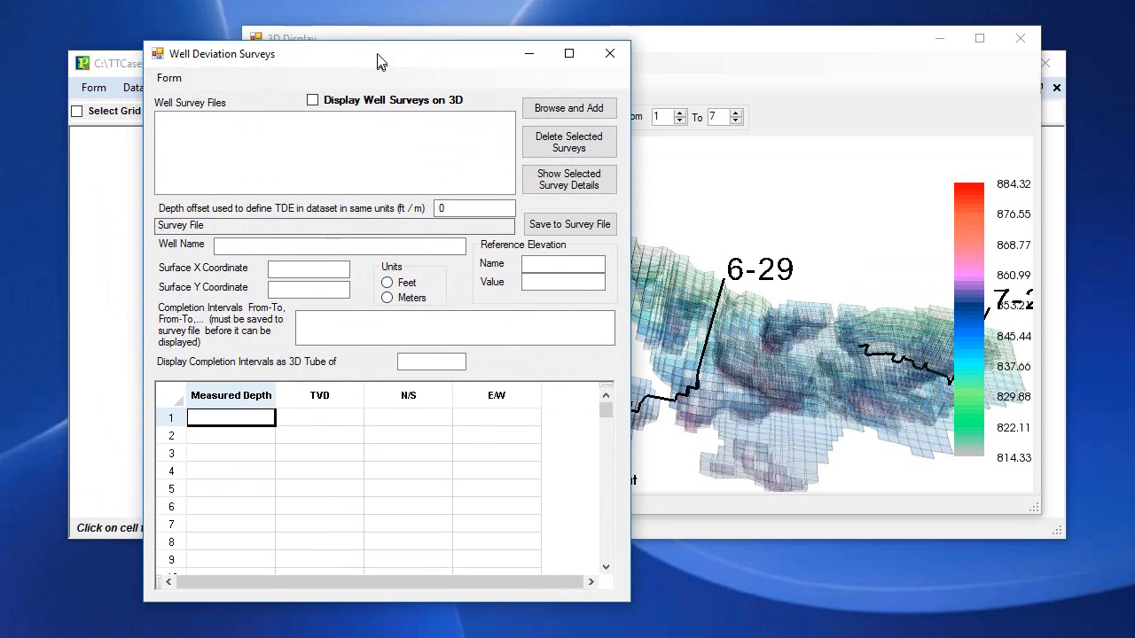
pyautogui.moveTo(380, 56); pyautogui.dragTo(287, 38)
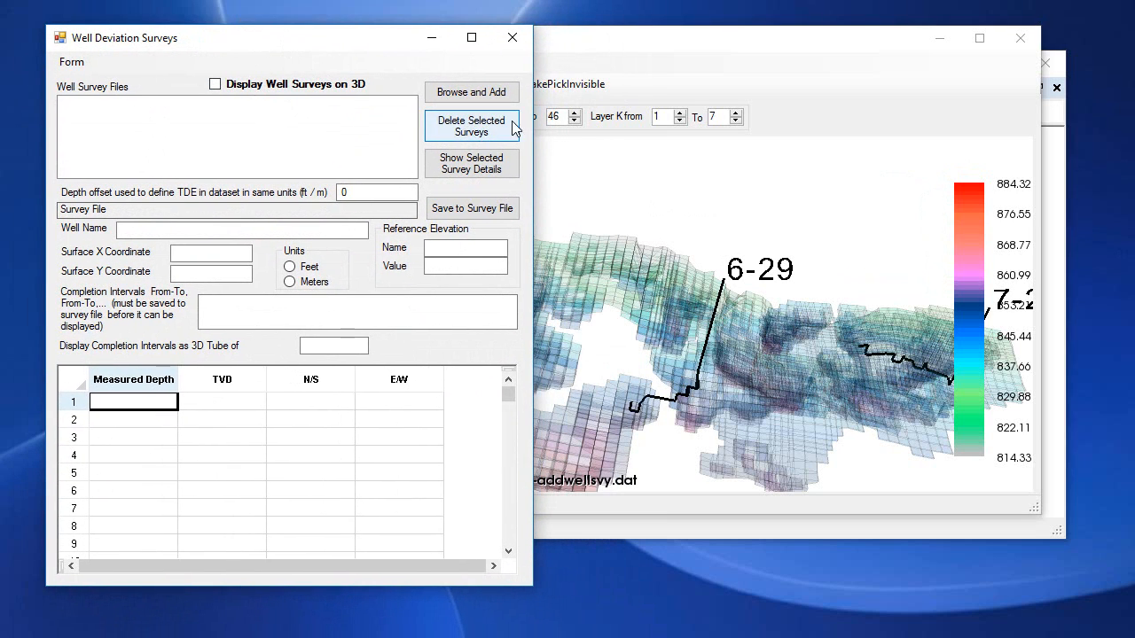
pyautogui.moveTo(298, 40); pyautogui.dragTo(600, 57)
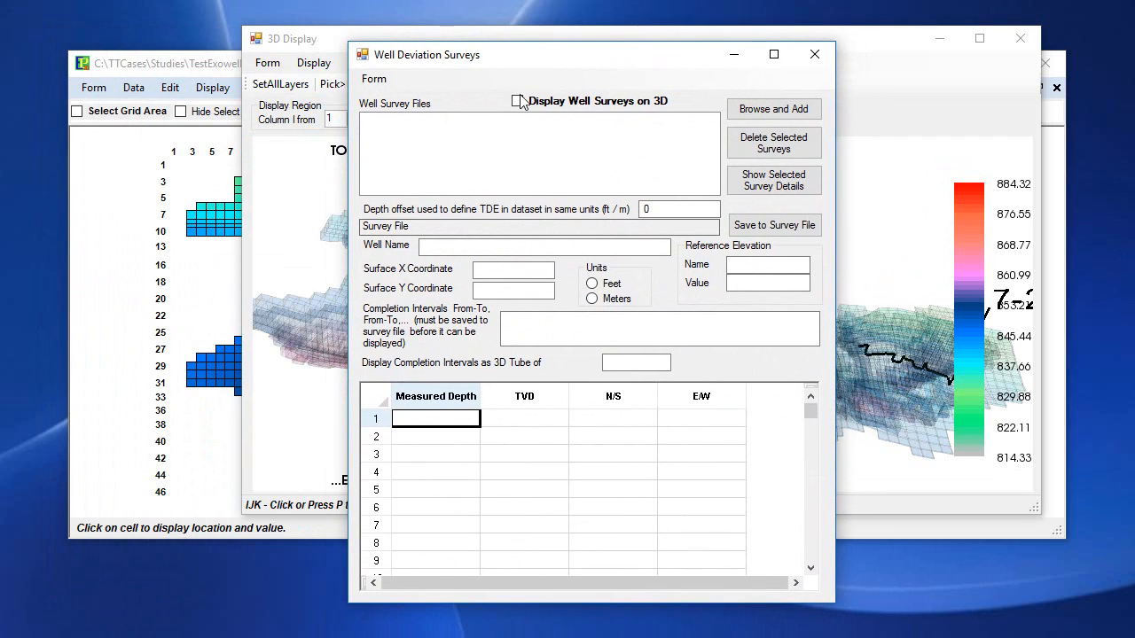
pyautogui.click(735, 112)
pyautogui.click(679, 194)
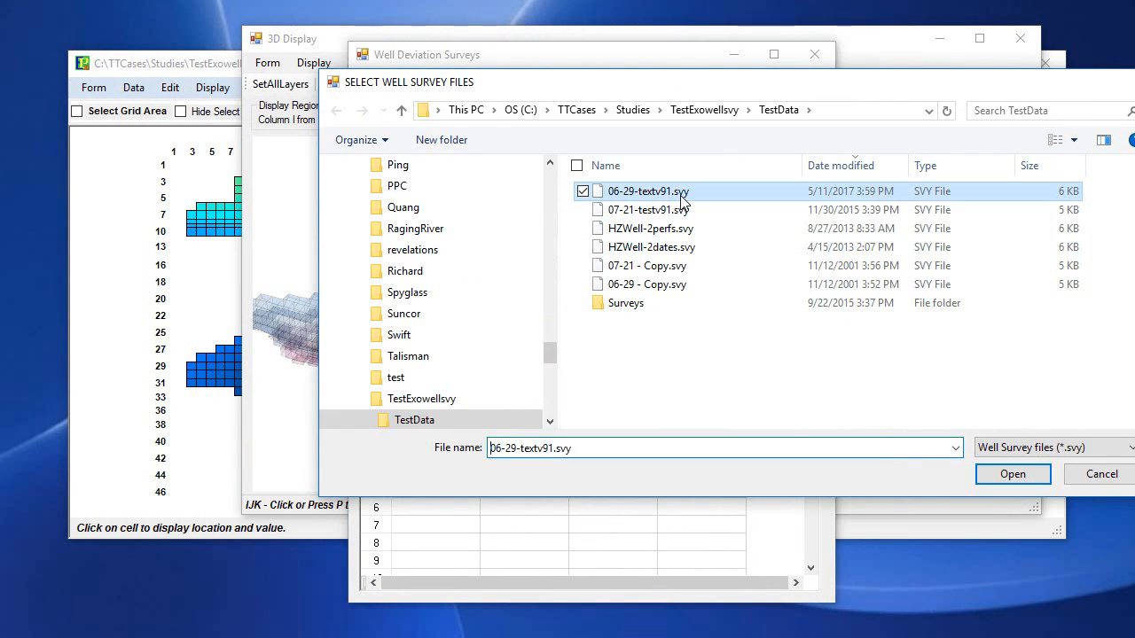
pyautogui.click(1019, 475)
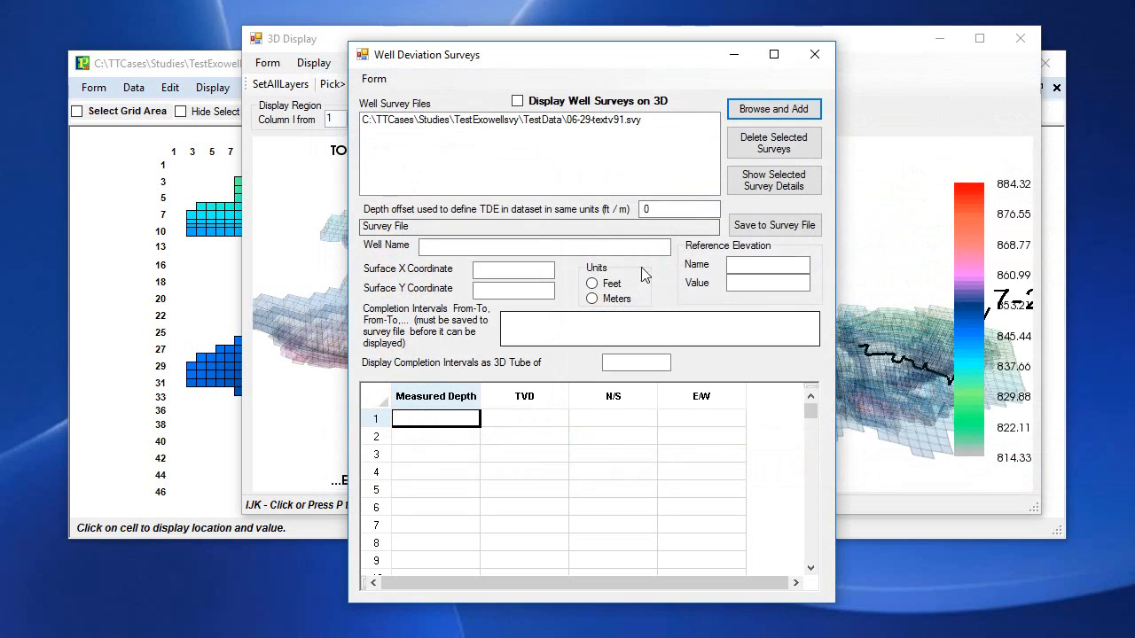
pyautogui.click(764, 114)
pyautogui.click(634, 213)
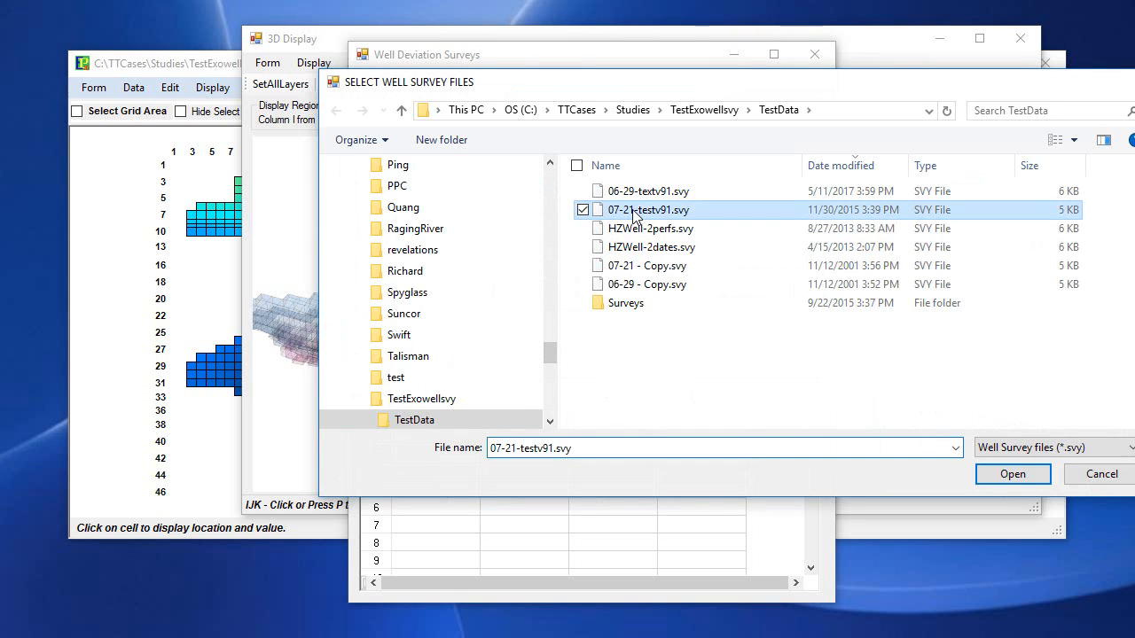
pyautogui.click(1019, 473)
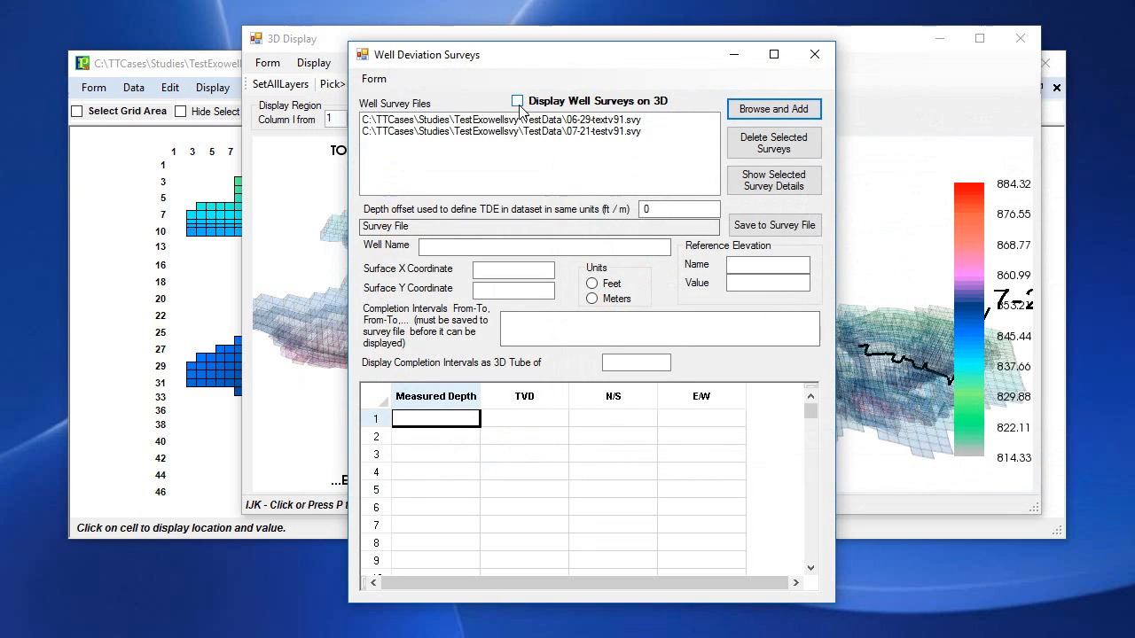
# Display the well surveys on the 3D model and compare them with the simulated well paths from the side.
pyautogui.click(517, 101)
pyautogui.moveTo(695, 59); pyautogui.dragTo(0, 58)
pyautogui.moveTo(796, 291); pyautogui.dragTo(574, 202)
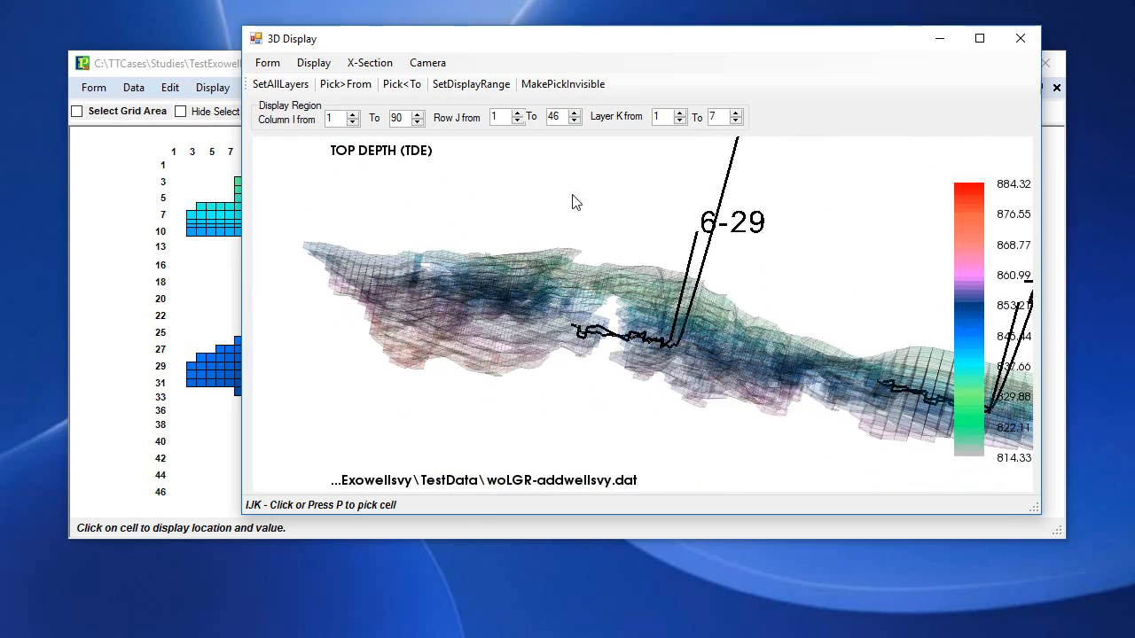
# Limit the grid and 3D display to the region around well 6-29, columns 38 to 55 and rows 26 to 38.
pyautogui.click(172, 71)
pyautogui.click(228, 87)
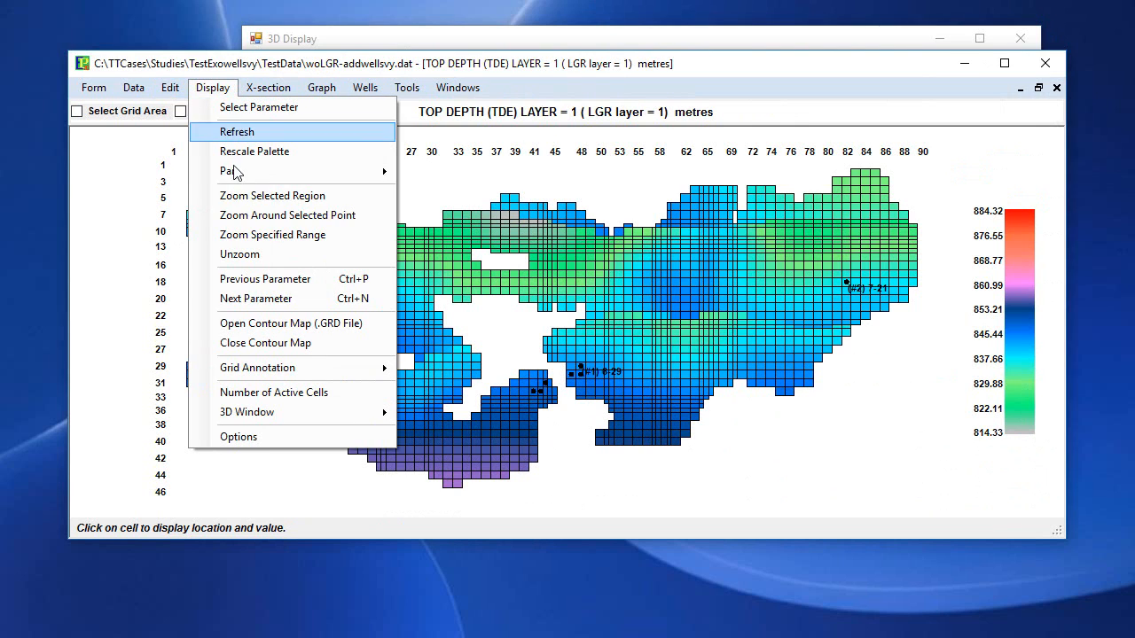
pyautogui.click(253, 193)
pyautogui.moveTo(501, 338); pyautogui.dragTo(640, 428)
pyautogui.click(840, 44)
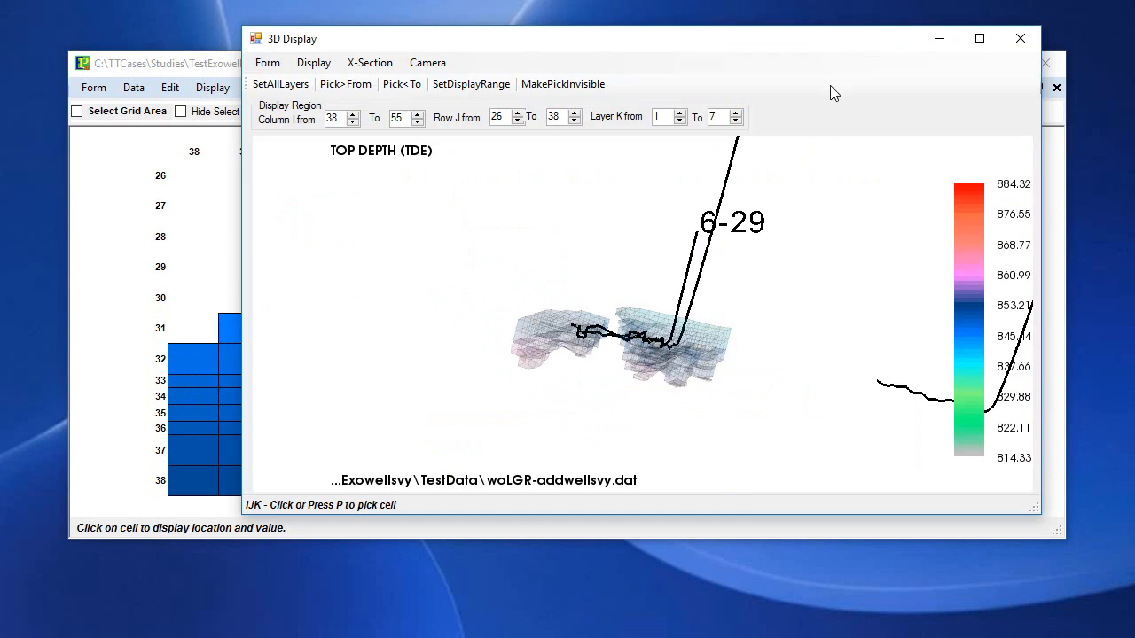
pyautogui.scroll(5, 712, 362)
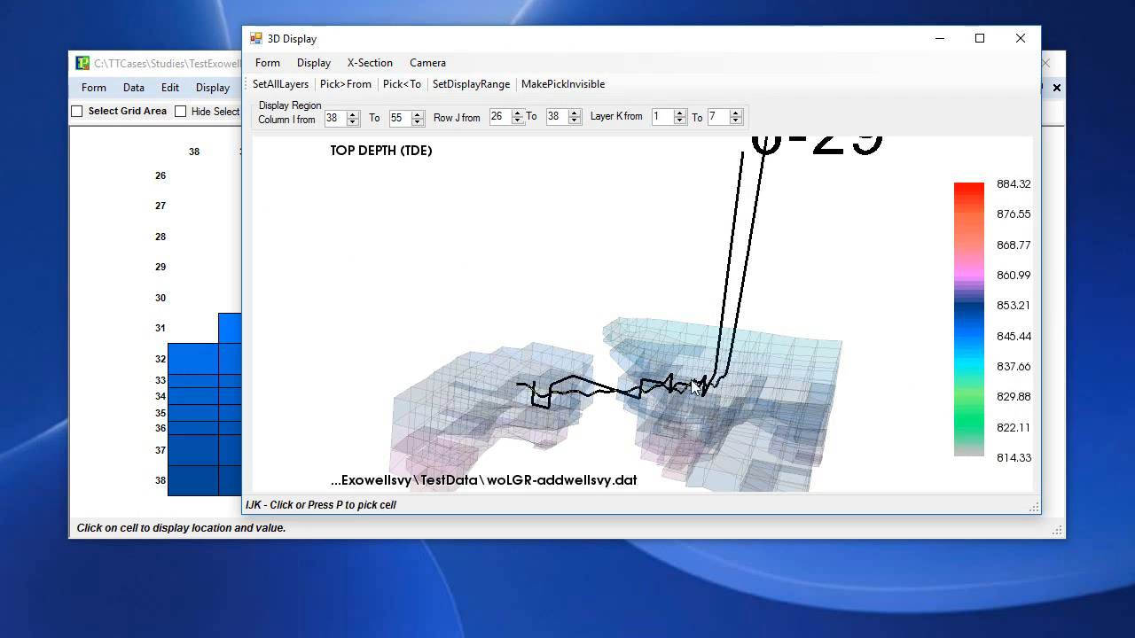
# Restrict the 3D display to layer K 1 and compare the survey of well 6-29 with its cell path.
pyautogui.moveTo(689, 406); pyautogui.dragTo(665, 321)
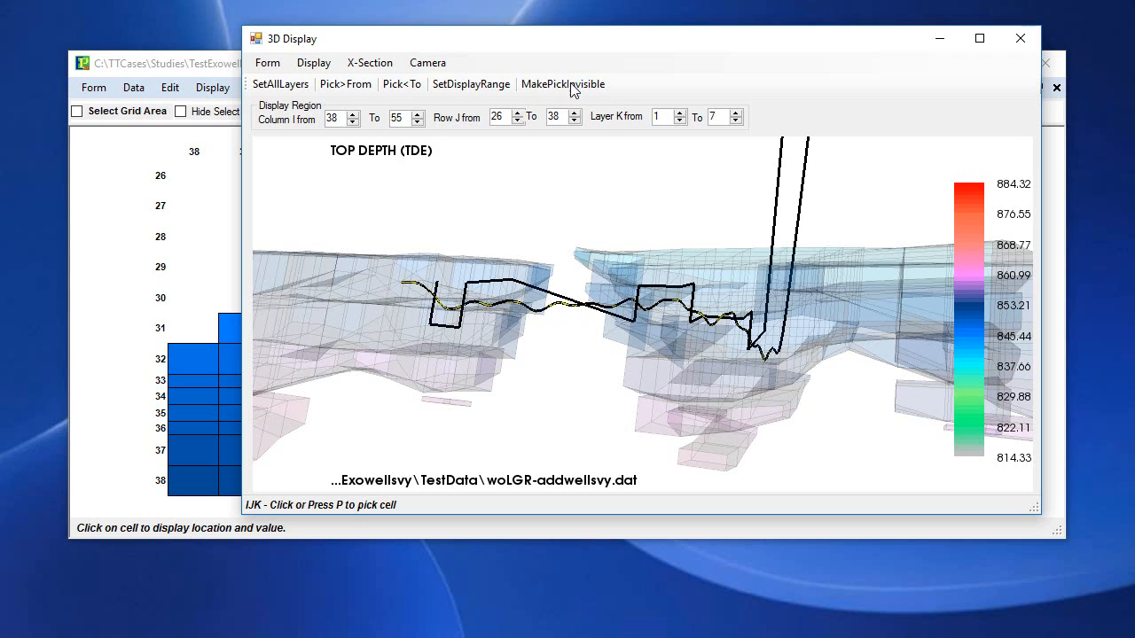
pyautogui.click(735, 121)
pyautogui.click(735, 121)
pyautogui.click(736, 121)
pyautogui.click(735, 120)
pyautogui.click(736, 121)
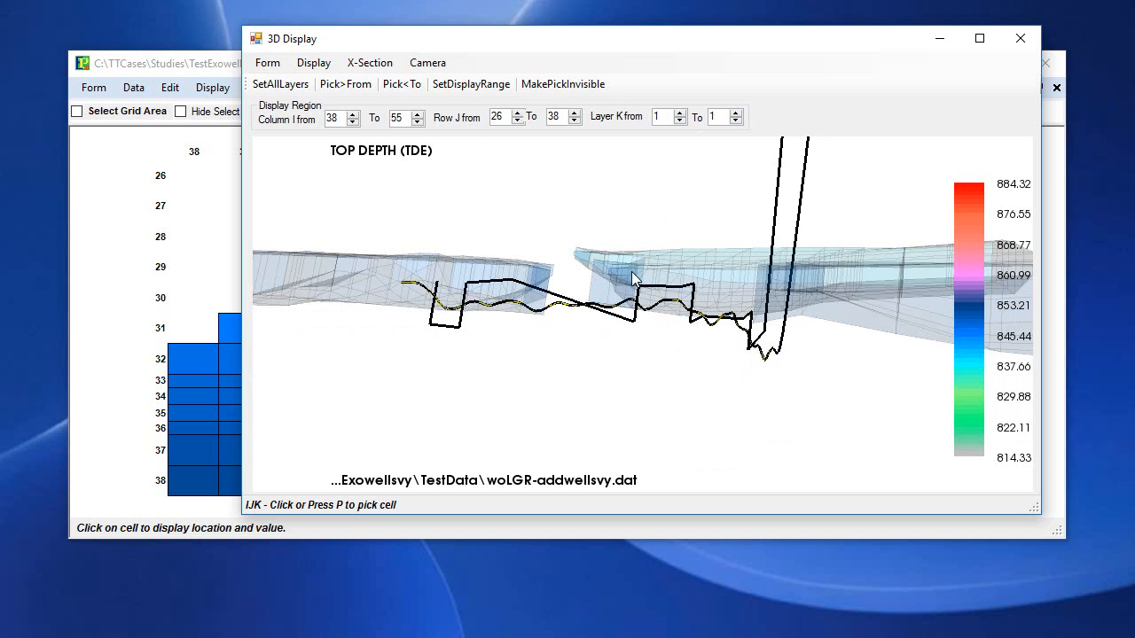
pyautogui.moveTo(634, 279); pyautogui.dragTo(576, 249)
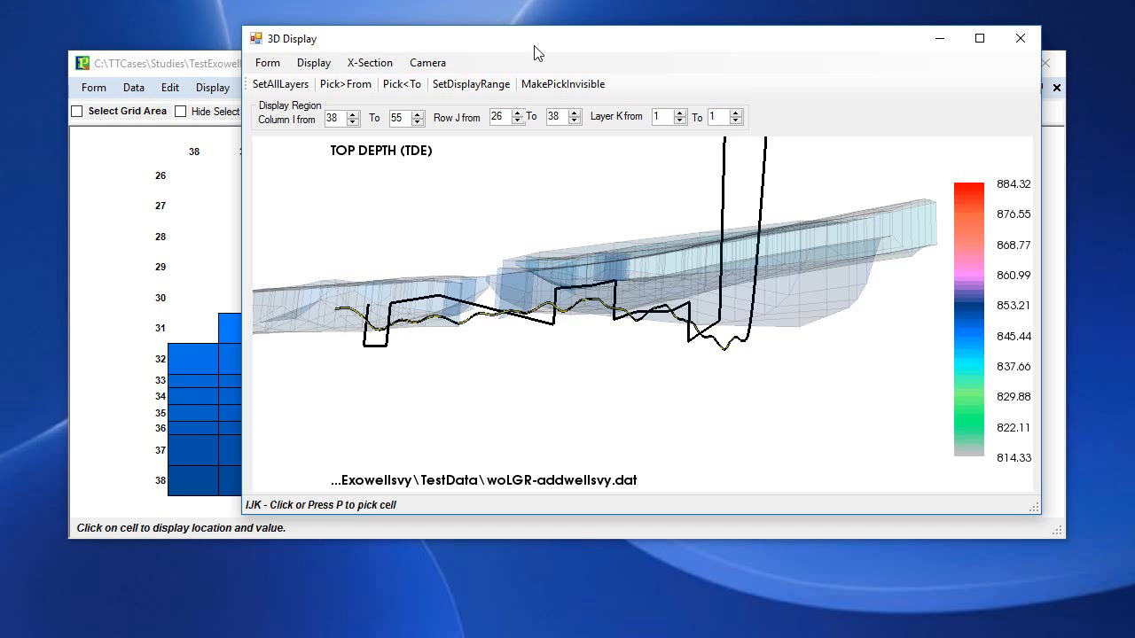
# Close the well deviation surveys form and leave the 3D display in front.
pyautogui.moveTo(483, 53); pyautogui.dragTo(356, 103)
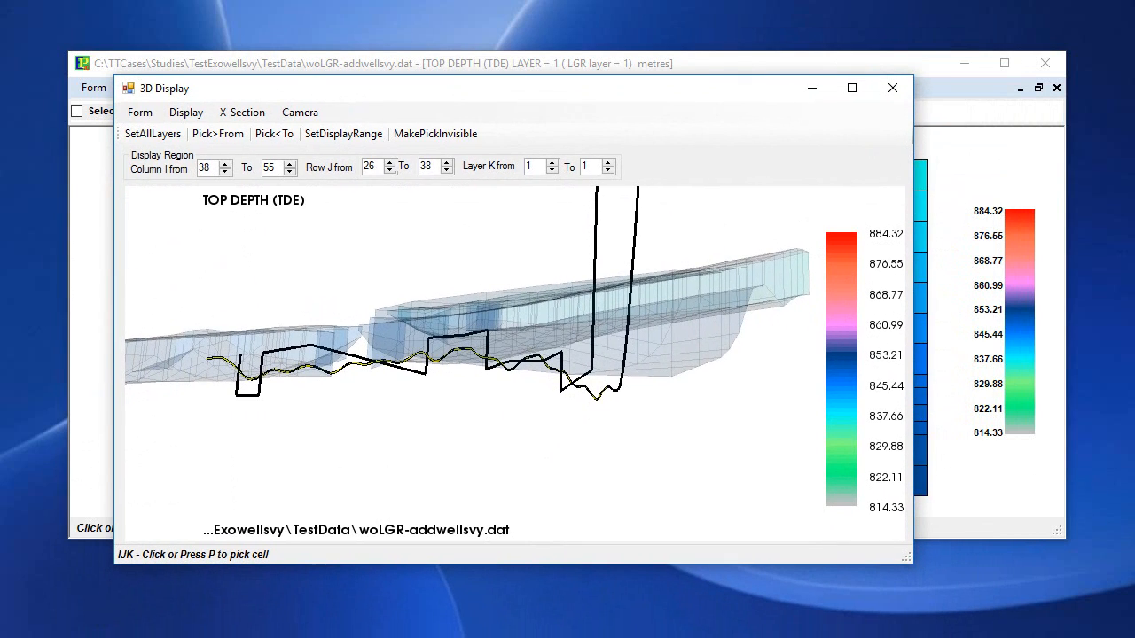
pyautogui.moveTo(0, 113); pyautogui.dragTo(612, 64)
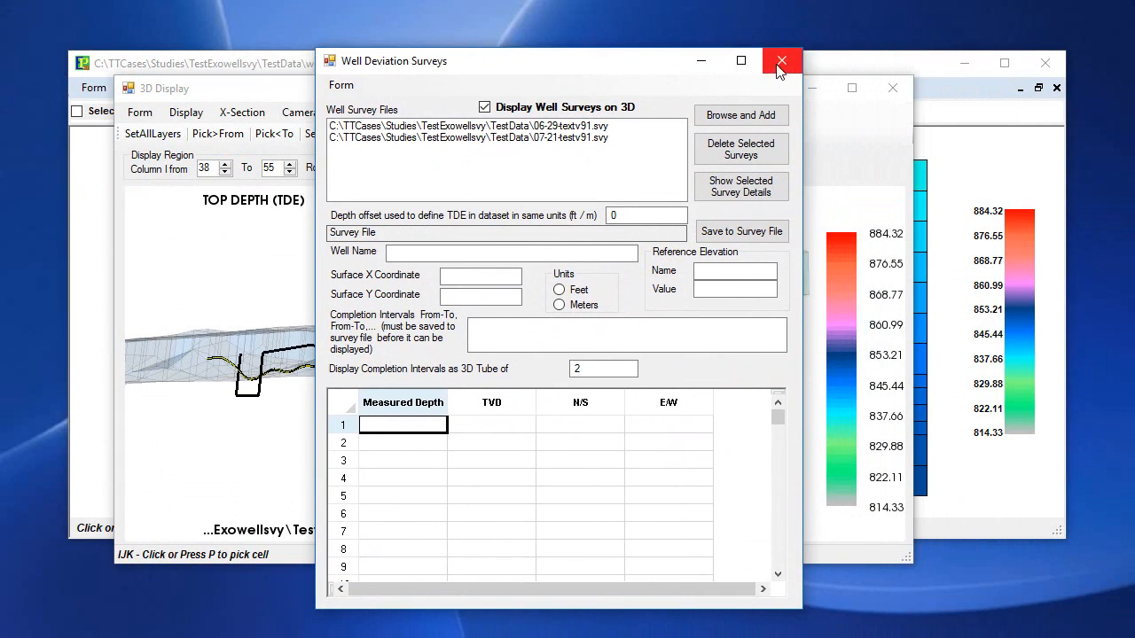
pyautogui.click(780, 61)
pyautogui.moveTo(671, 102)
pyautogui.mouseDown()
pyautogui.moveTo(661, 73)
pyautogui.moveTo(666, 102)
pyautogui.mouseUp()
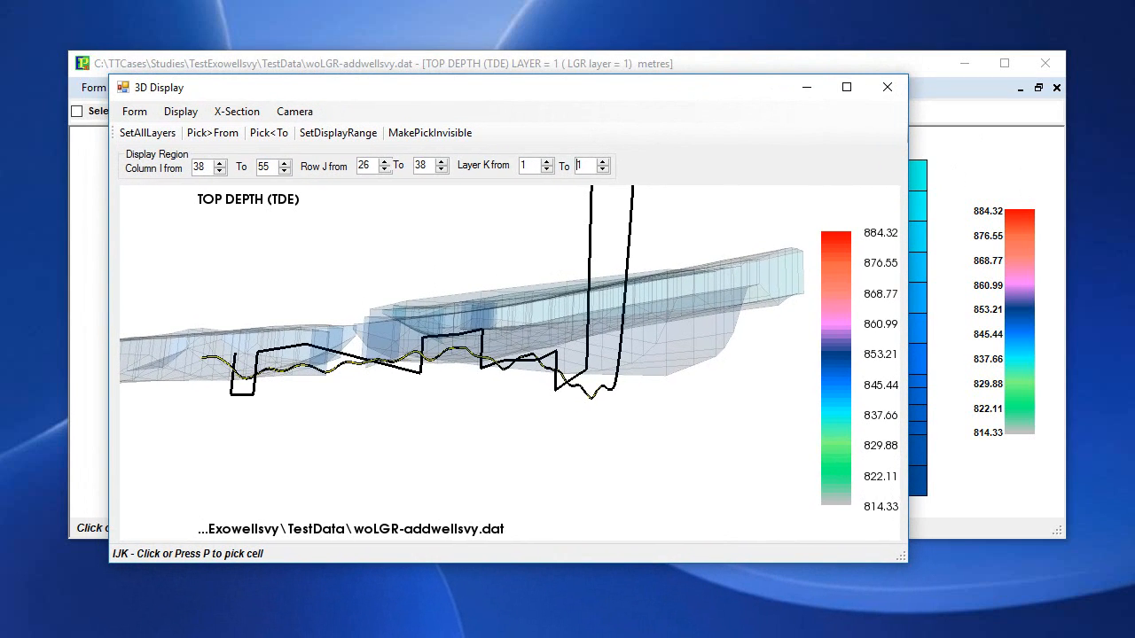